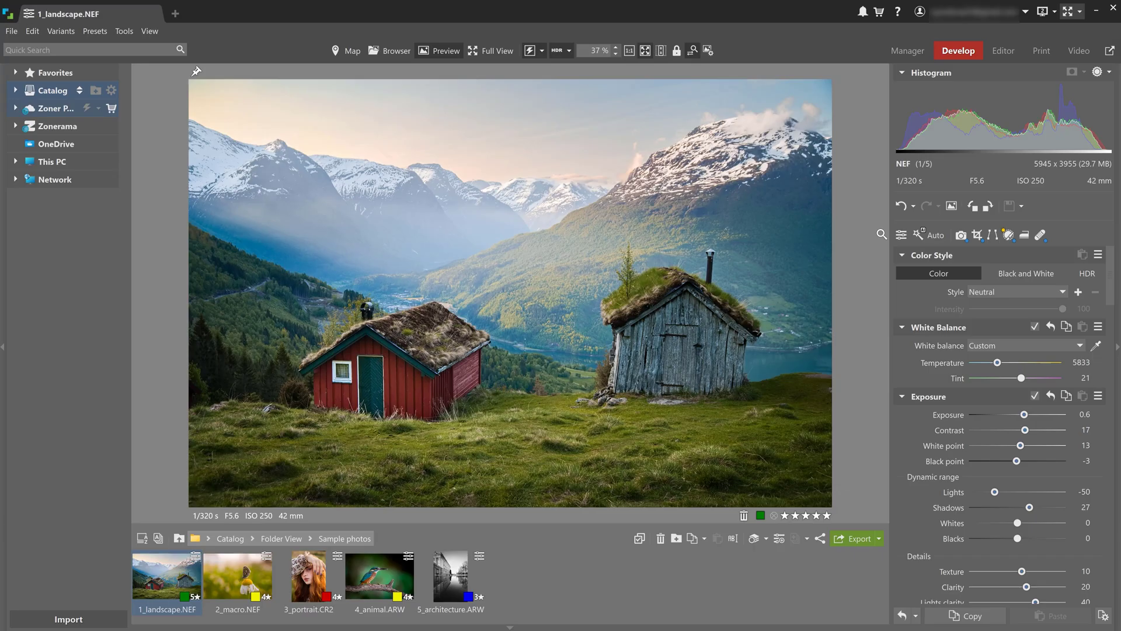
Reset the photo's adjustments to defaults and trim the top edge to crop it to 5874 x 3909.
{"action": "left_click", "coordinate": [953, 208]}
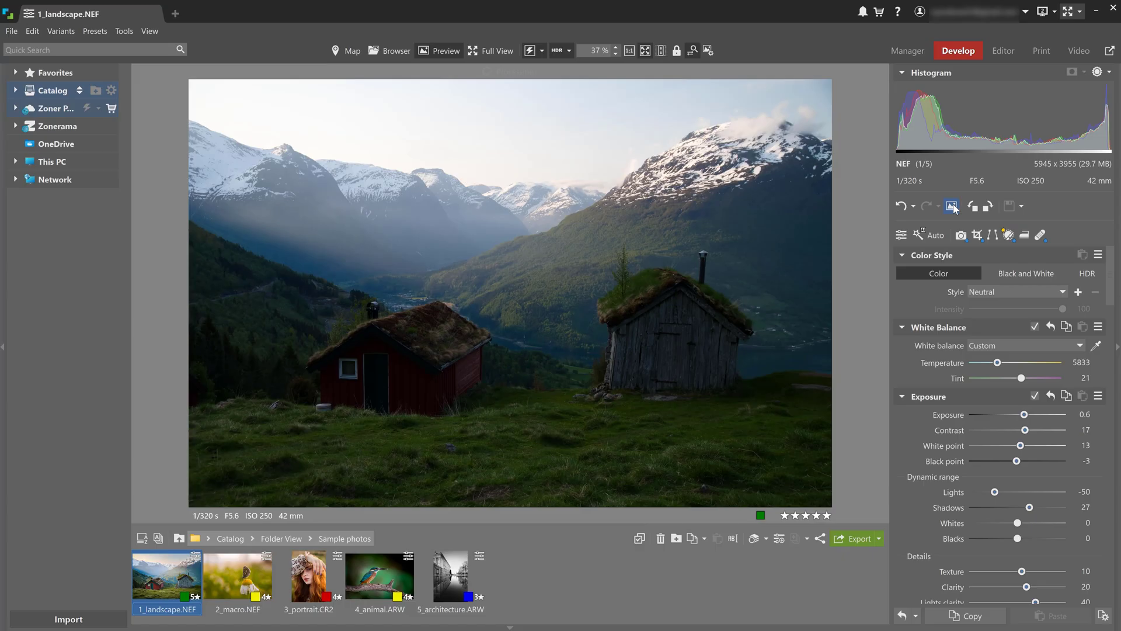
{"action": "left_click", "coordinate": [953, 208]}
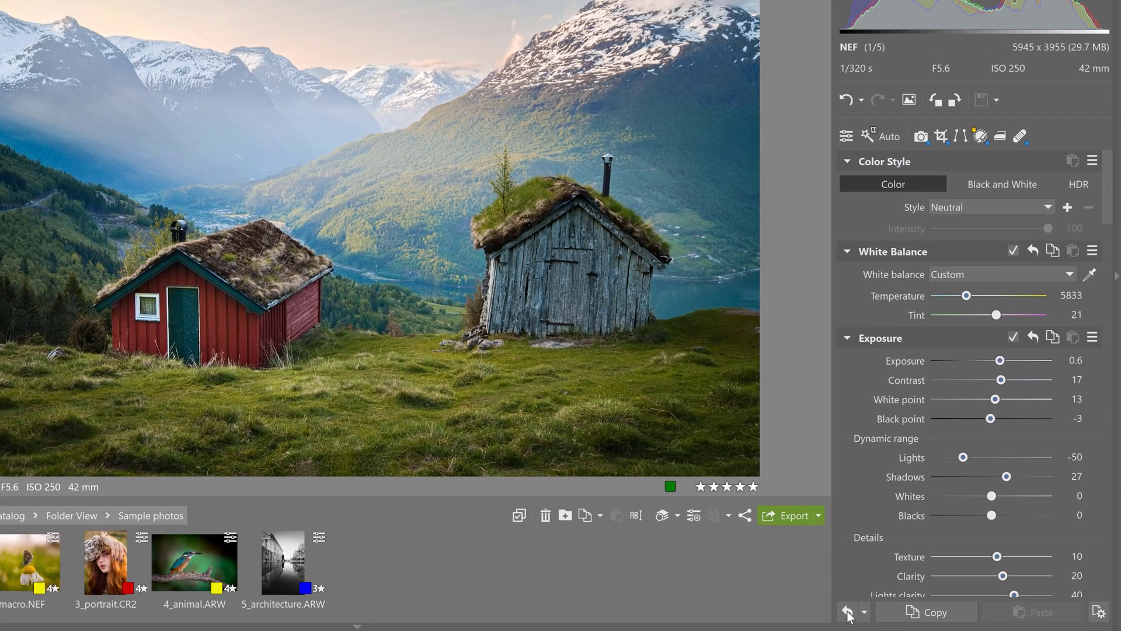
{"action": "left_click", "coordinate": [848, 612]}
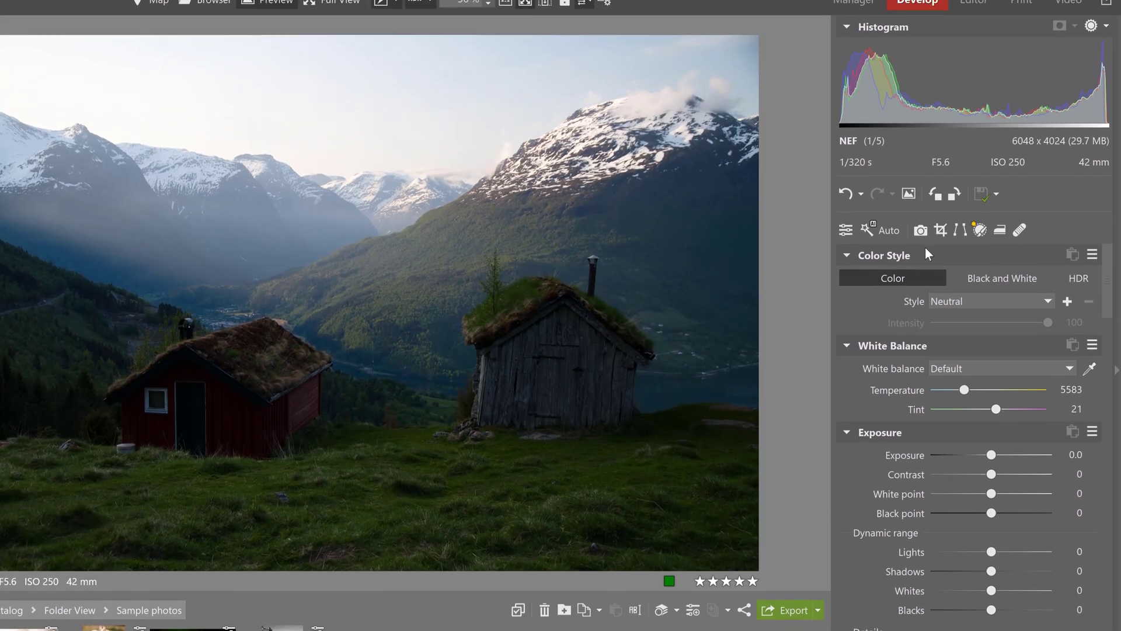
{"action": "left_click", "coordinate": [936, 137]}
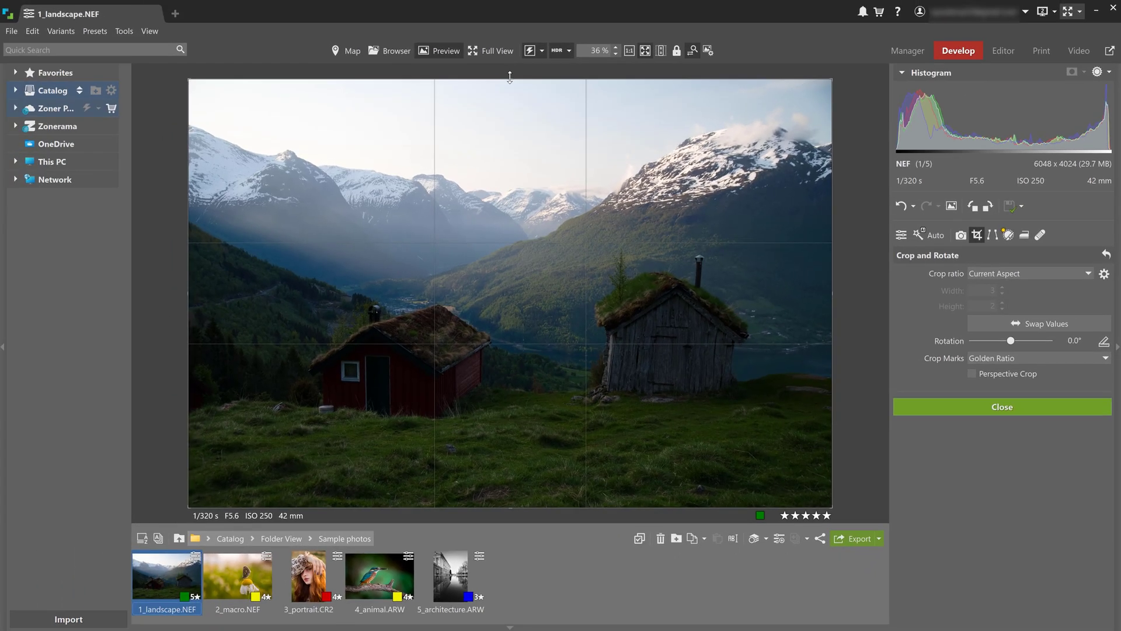
{"action": "left_click_drag", "start_coordinate": [510, 77], "coordinate": [512, 91]}
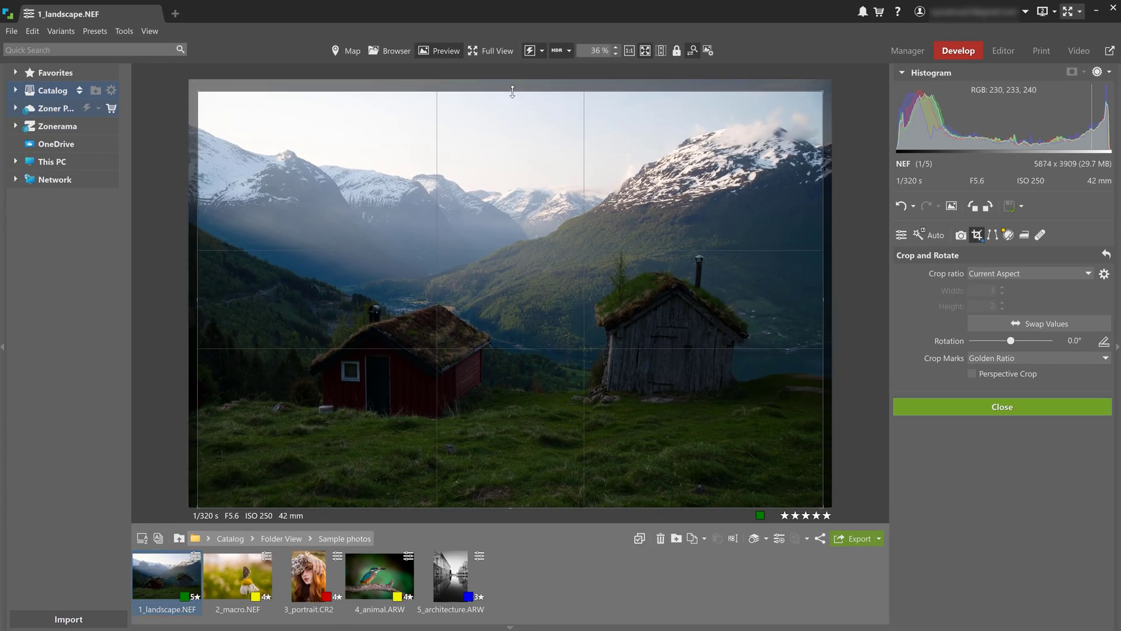
Apply the crop, then set temperature 5850, exposure 0.6, contrast 17, lights -50, shadows 27, white point 14.
{"action": "left_click", "coordinate": [941, 401]}
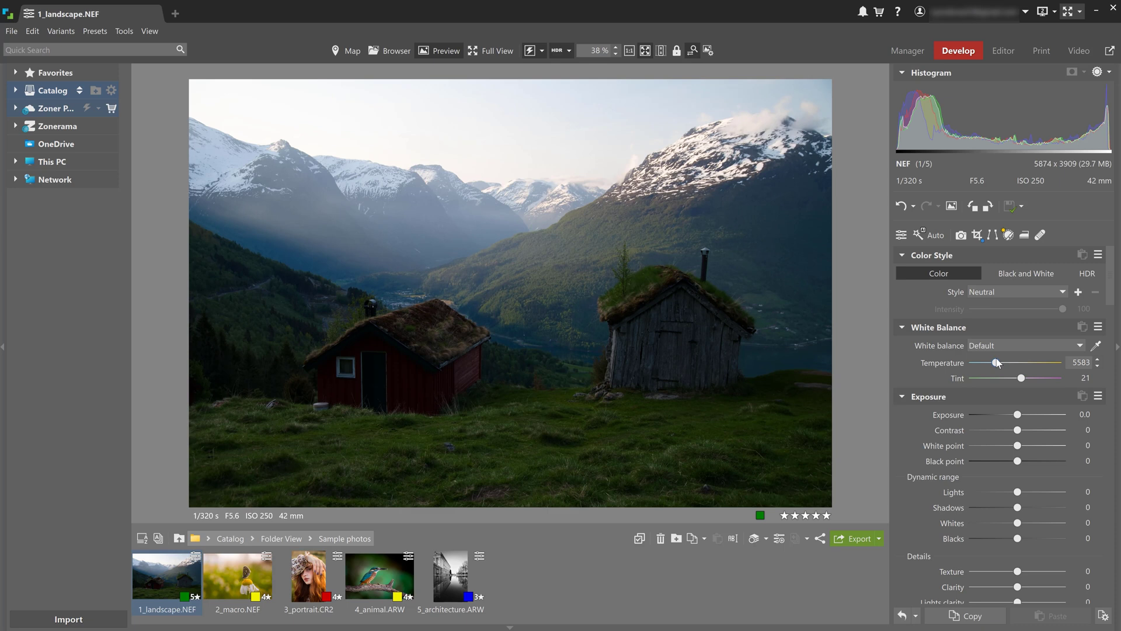
{"action": "left_click_drag", "start_coordinate": [997, 363], "coordinate": [1000, 364]}
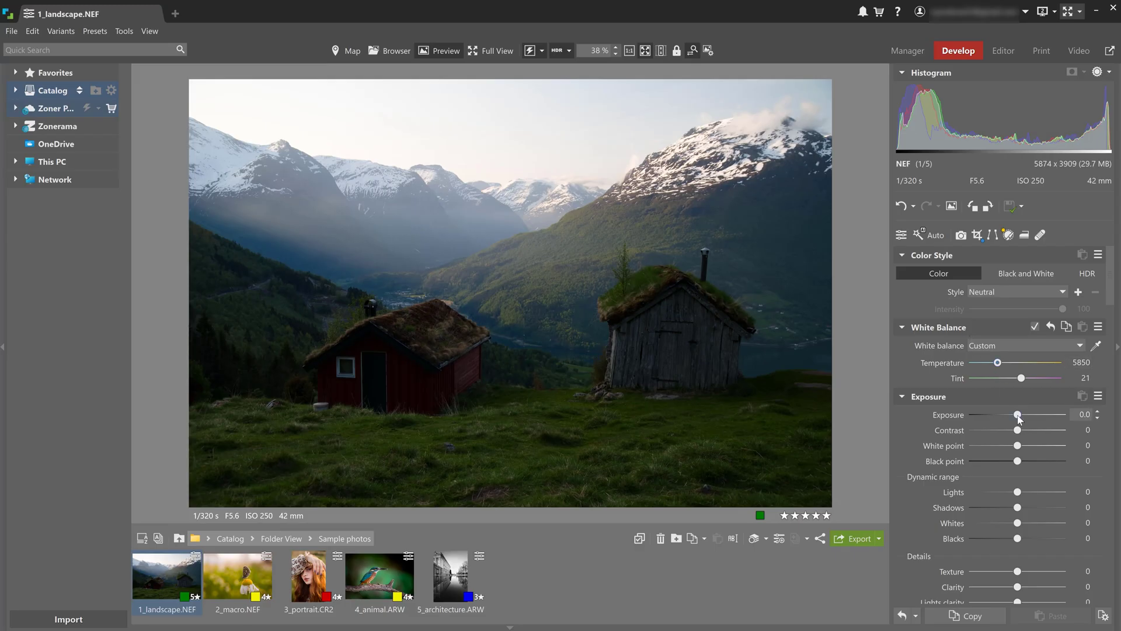
{"action": "left_click_drag", "start_coordinate": [1017, 416], "coordinate": [1023, 416]}
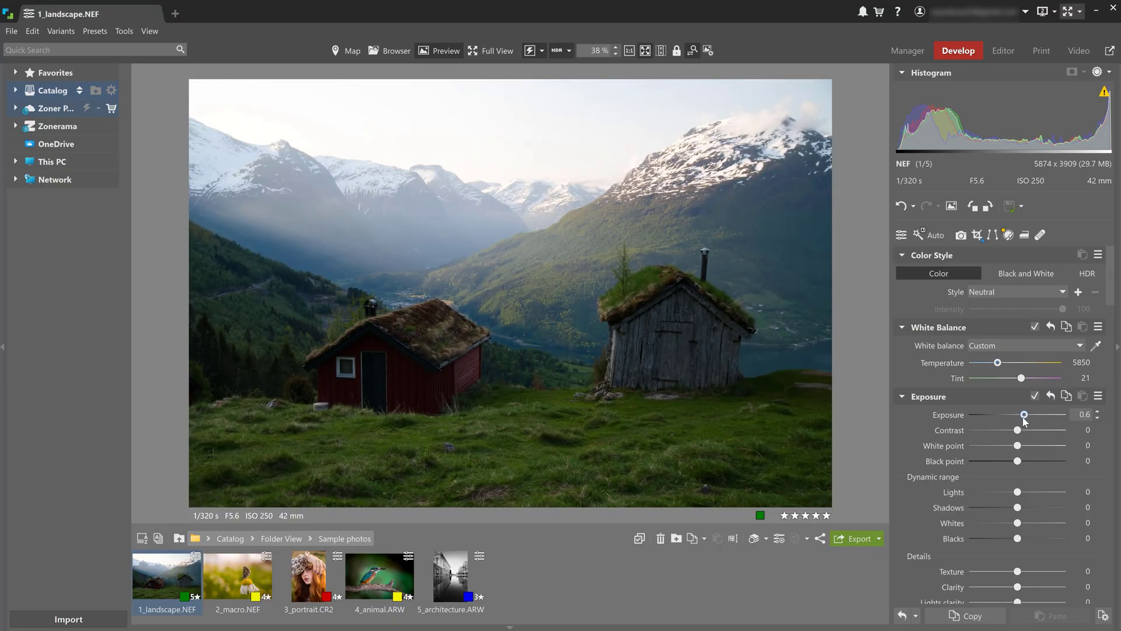
{"action": "left_click_drag", "start_coordinate": [1017, 429], "coordinate": [1025, 432]}
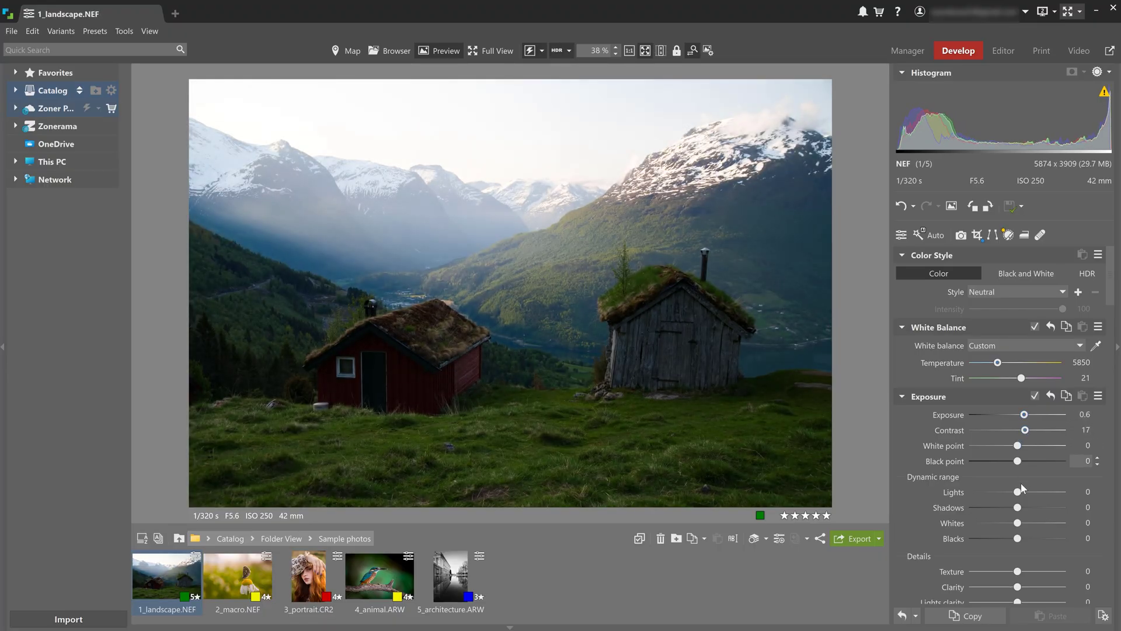
{"action": "left_click_drag", "start_coordinate": [1017, 507], "coordinate": [996, 494]}
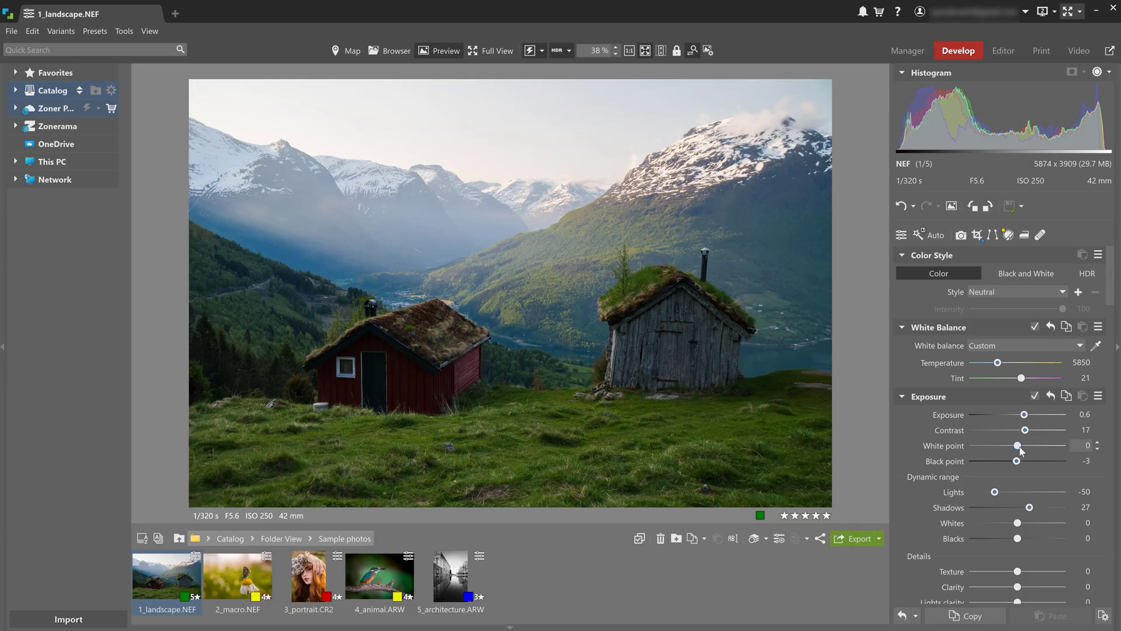
{"action": "left_click_drag", "start_coordinate": [1017, 445], "coordinate": [1021, 449]}
Set texture 10, clarity 20, lights clarity 40 and vibrance 117 in the Develop panel.
{"action": "scroll", "coordinate": [964, 479], "scroll_direction": "down", "scroll_amount": 3}
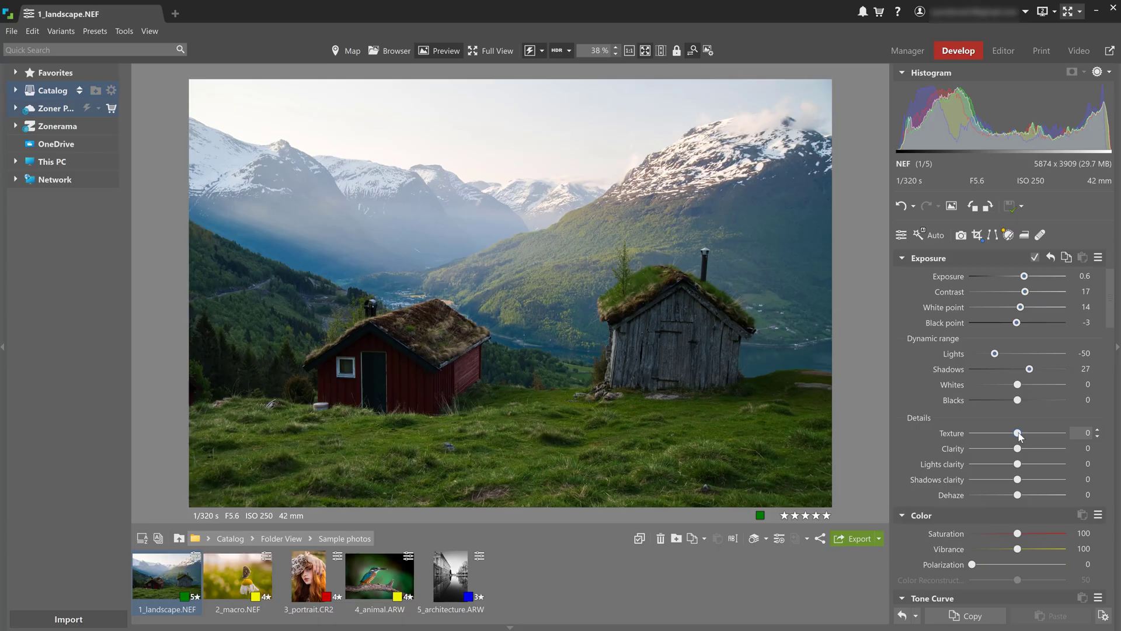
{"action": "left_click", "coordinate": [1022, 449]}
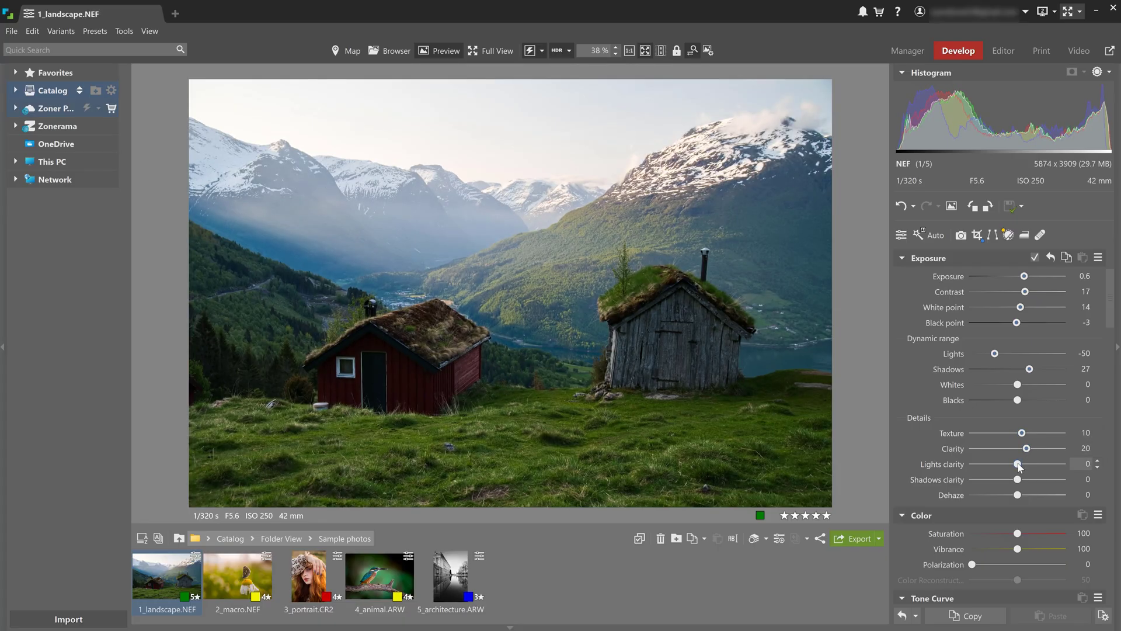
{"action": "left_click_drag", "start_coordinate": [1019, 465], "coordinate": [1036, 463]}
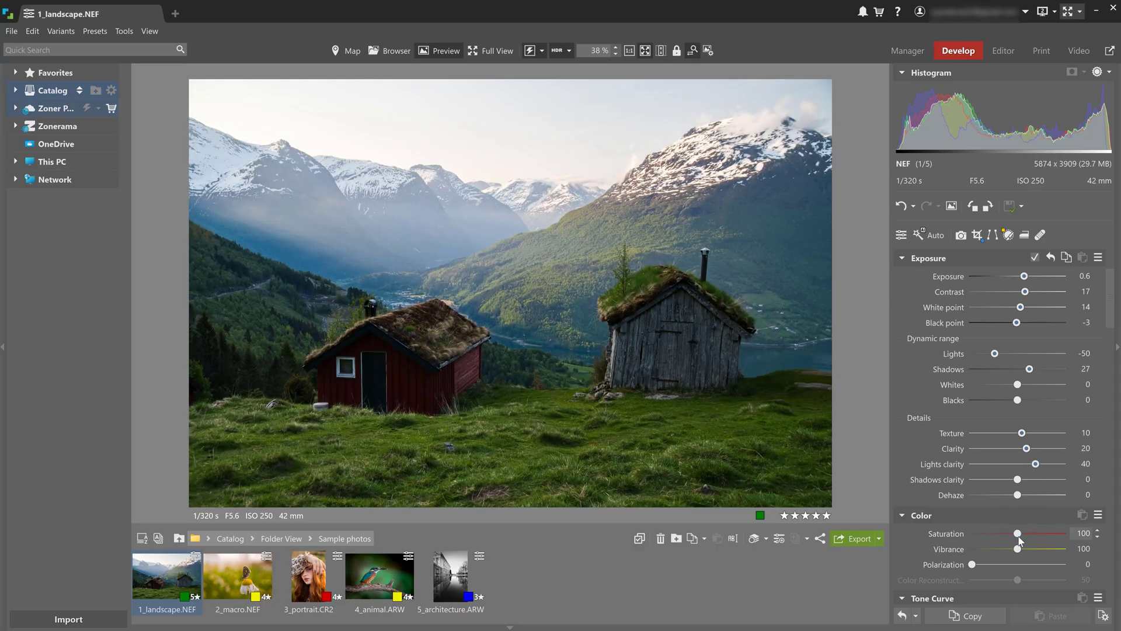
{"action": "left_click_drag", "start_coordinate": [1018, 550], "coordinate": [1025, 551]}
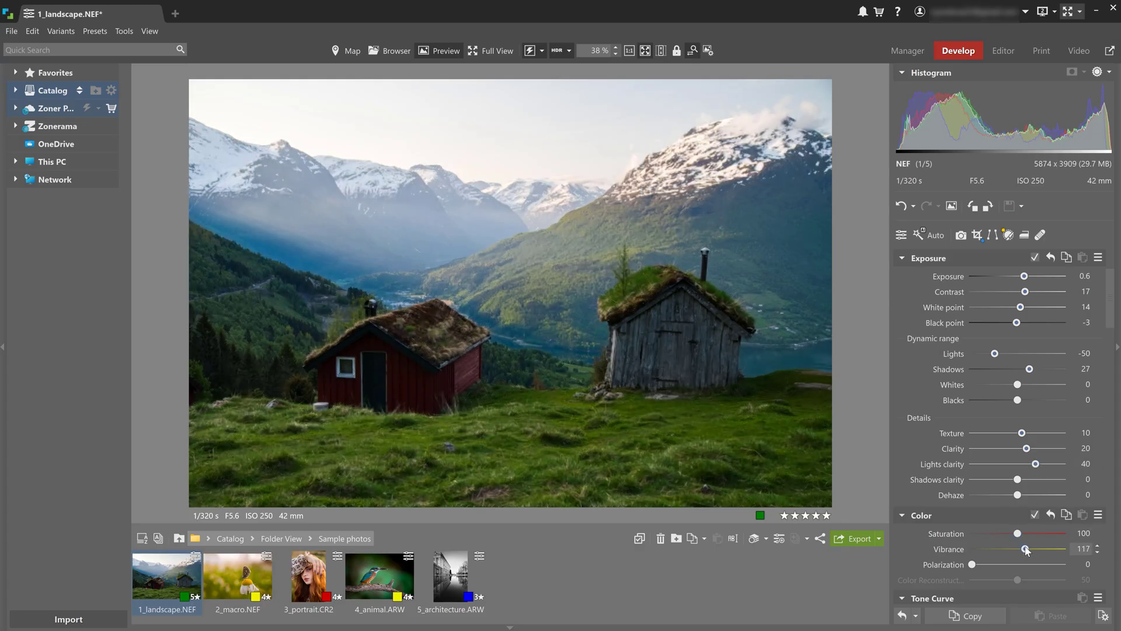
In Color Shift's Basic settings, shift the yellow hue to about -2°.
{"action": "scroll", "coordinate": [1025, 550], "scroll_direction": "down", "scroll_amount": 9}
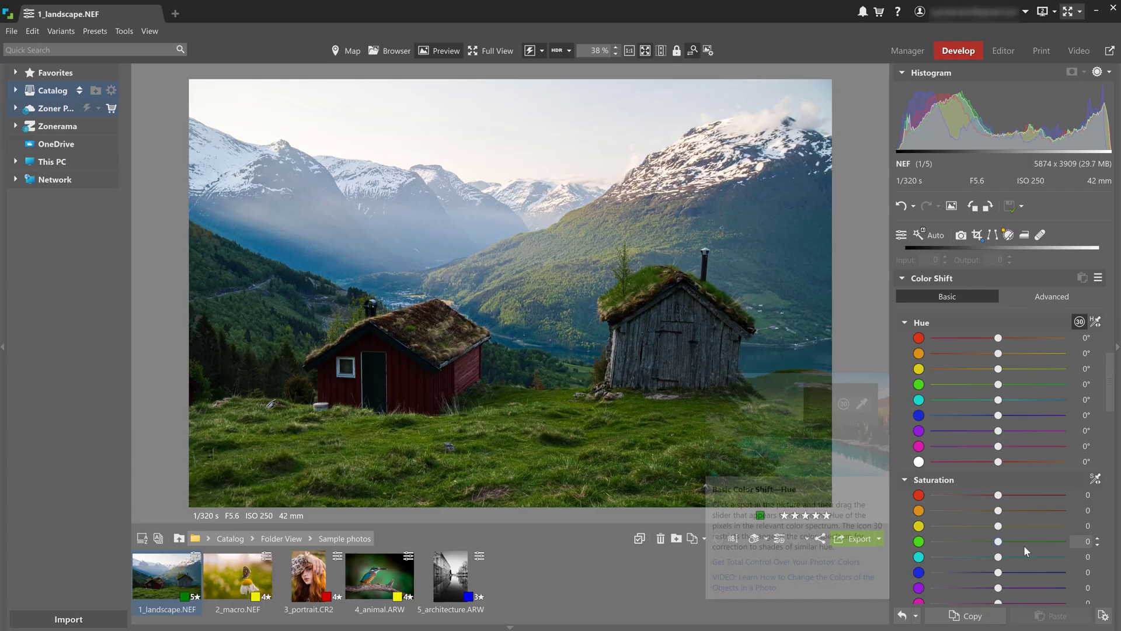
{"action": "scroll", "coordinate": [1024, 545], "scroll_direction": "down", "scroll_amount": 1}
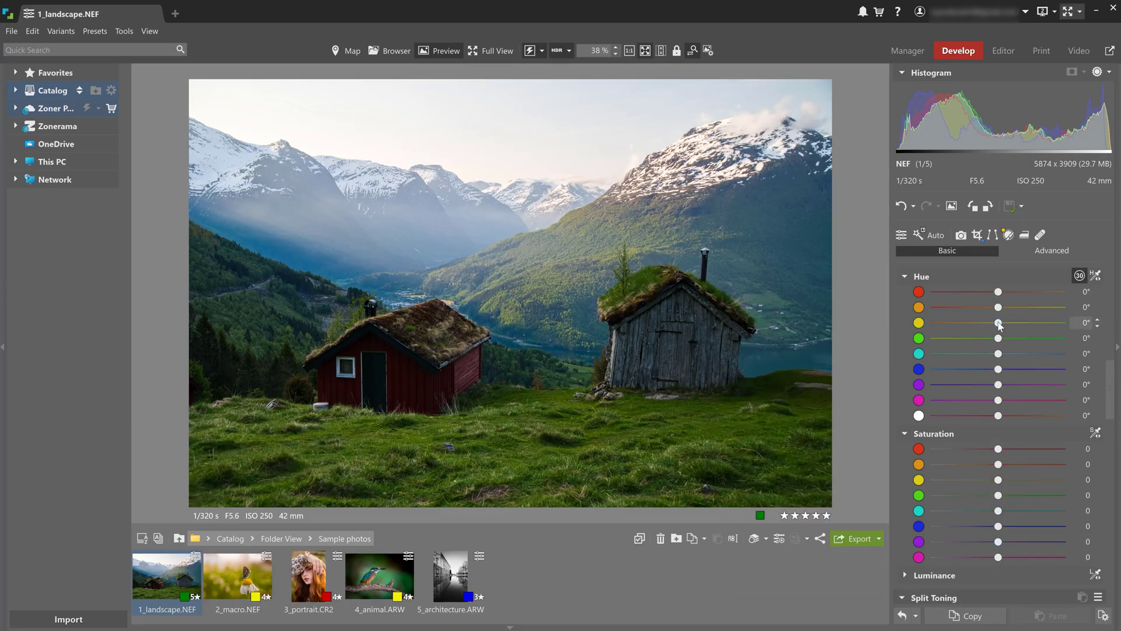
{"action": "left_click_drag", "start_coordinate": [1000, 325], "coordinate": [999, 419]}
{"action": "scroll", "coordinate": [906, 410], "scroll_direction": "down", "scroll_amount": 2}
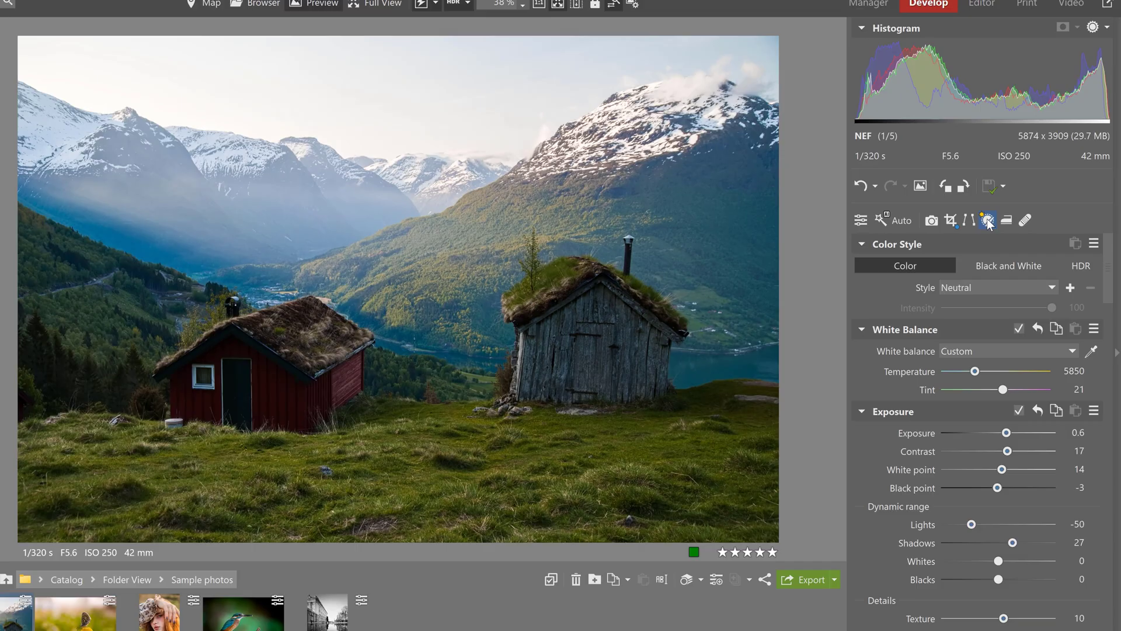
Mask the red cabin with an AI object selection and raise its blacks to 52.
{"action": "left_click", "coordinate": [1008, 235]}
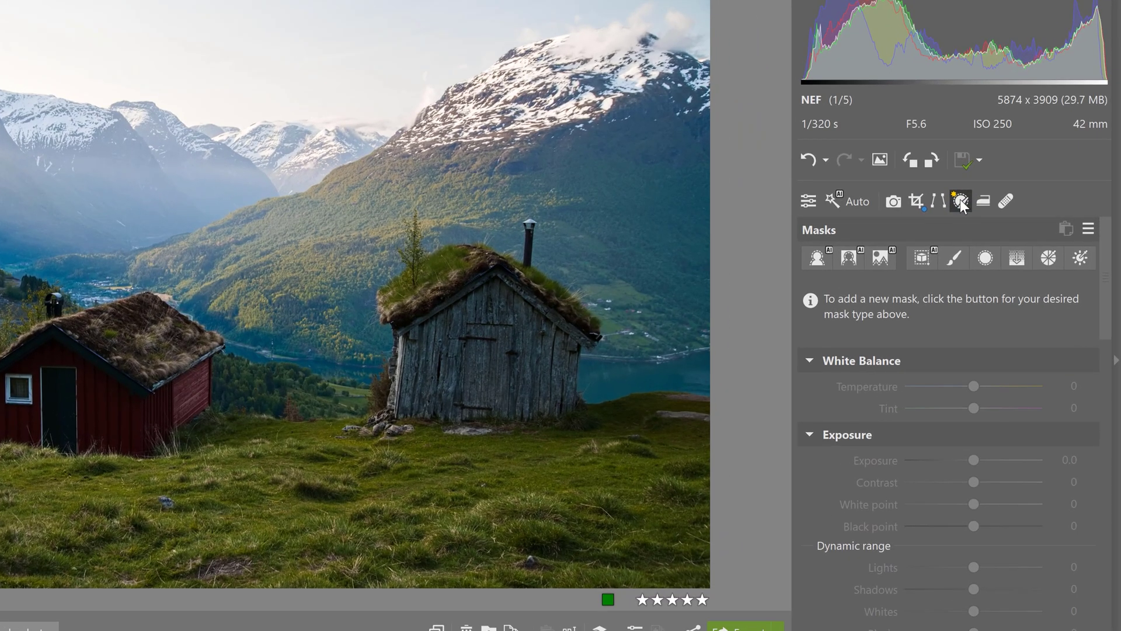
{"action": "left_click", "coordinate": [923, 253]}
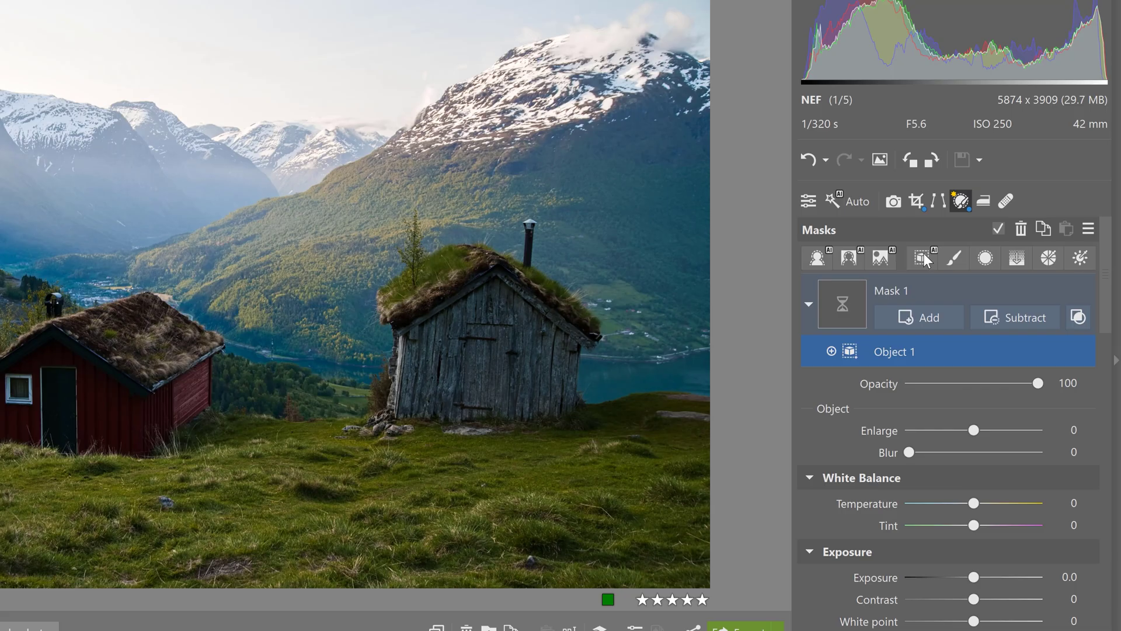
{"action": "left_click_drag", "start_coordinate": [78, 278], "coordinate": [337, 461]}
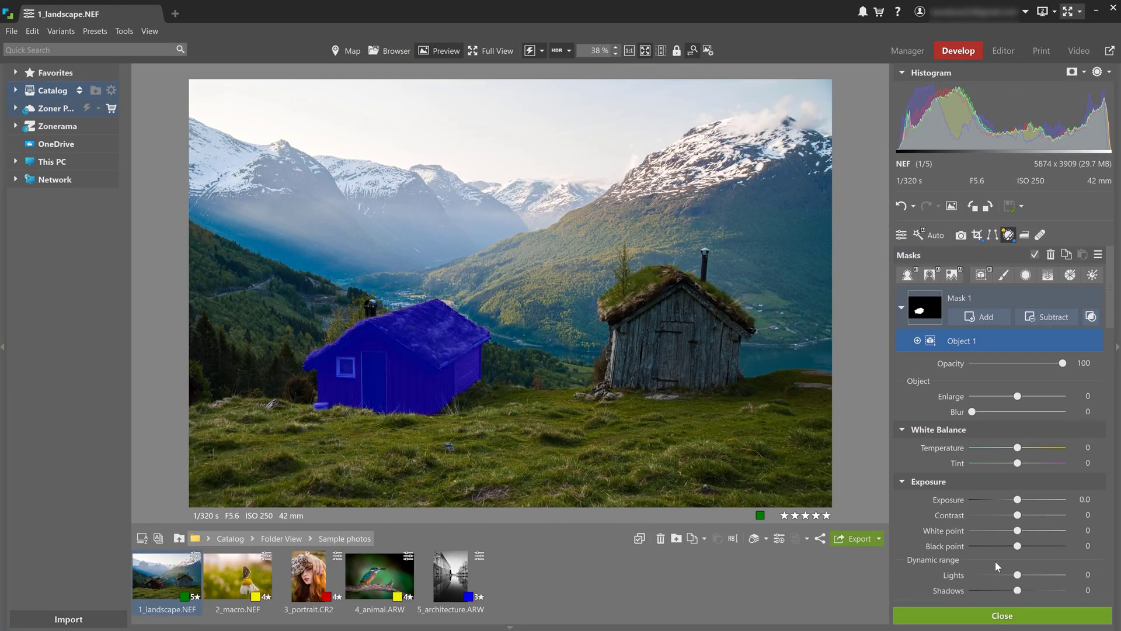
{"action": "scroll", "coordinate": [1013, 569], "scroll_direction": "down", "scroll_amount": 1}
{"action": "scroll", "coordinate": [1013, 570], "scroll_direction": "down", "scroll_amount": 1}
{"action": "left_click_drag", "start_coordinate": [1017, 529], "coordinate": [1030, 530]}
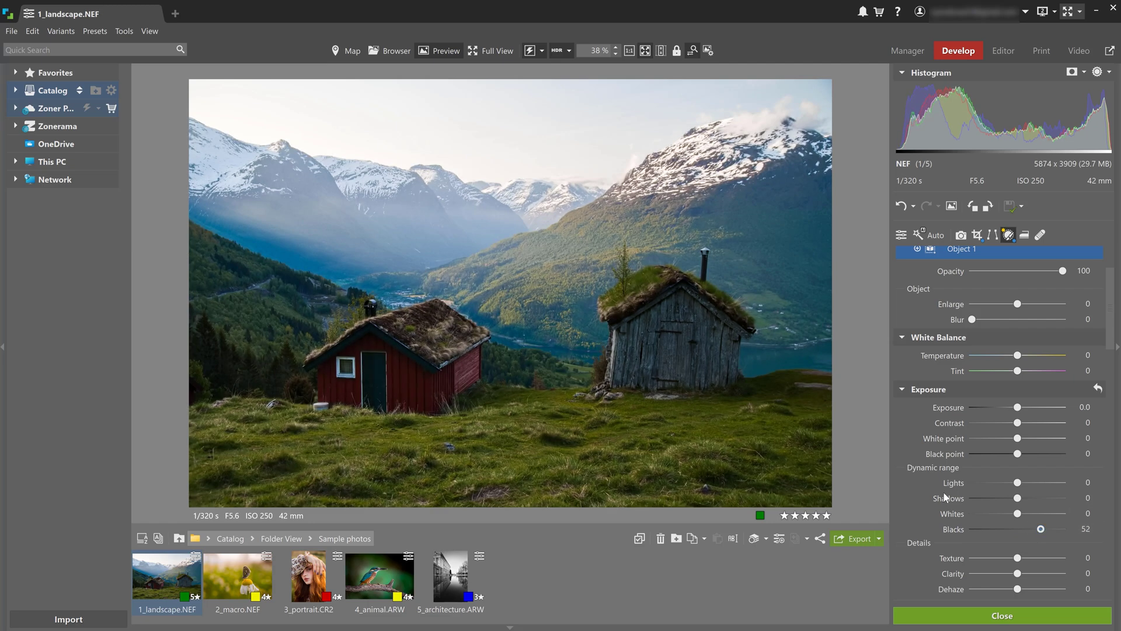
{"action": "scroll", "coordinate": [992, 502], "scroll_direction": "up", "scroll_amount": 2}
Draw a radial gradient over both cabins and add object selections of the left and right cabins.
{"action": "left_click", "coordinate": [1025, 274]}
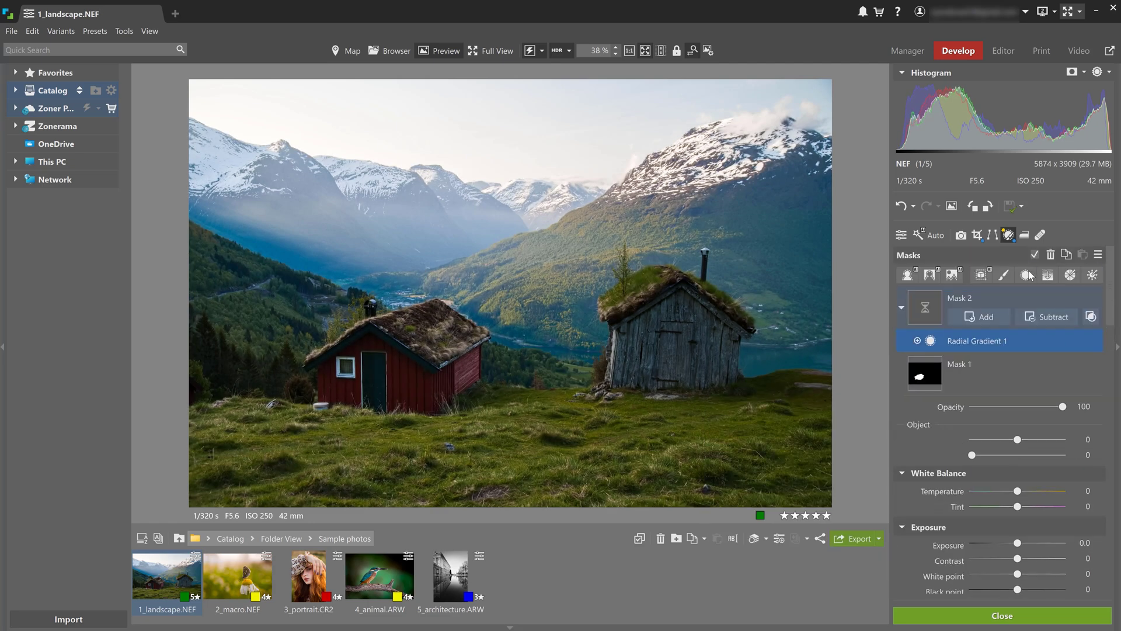
{"action": "left_click_drag", "start_coordinate": [666, 357], "coordinate": [528, 355]}
{"action": "left_click_drag", "start_coordinate": [278, 356], "coordinate": [261, 355]}
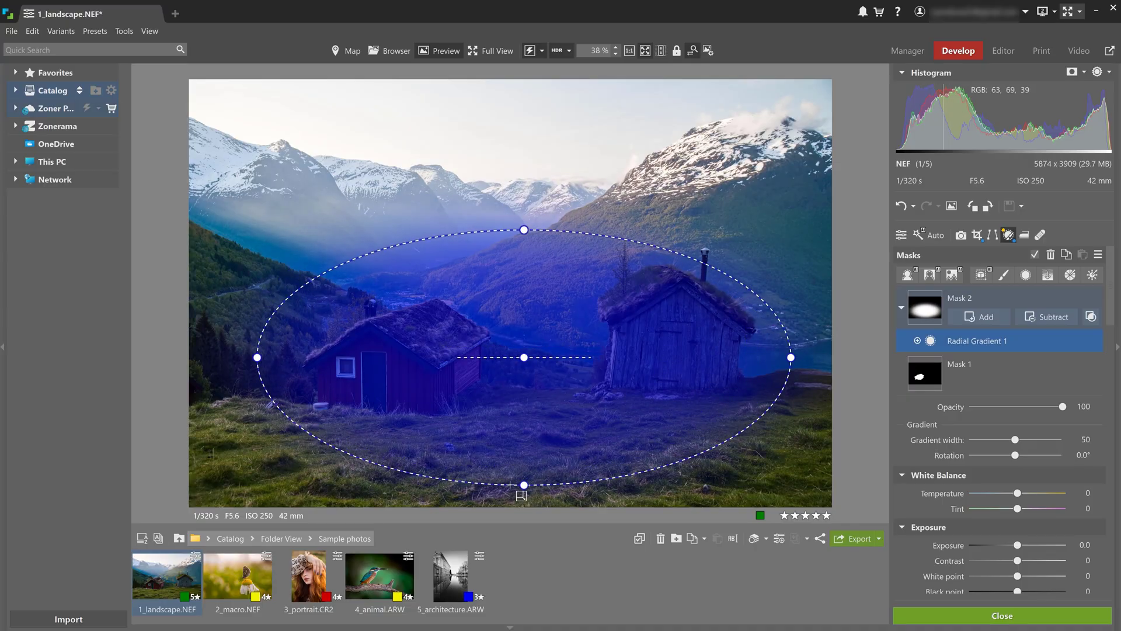
{"action": "left_click_drag", "start_coordinate": [528, 483], "coordinate": [528, 486]}
{"action": "left_click", "coordinate": [983, 316]}
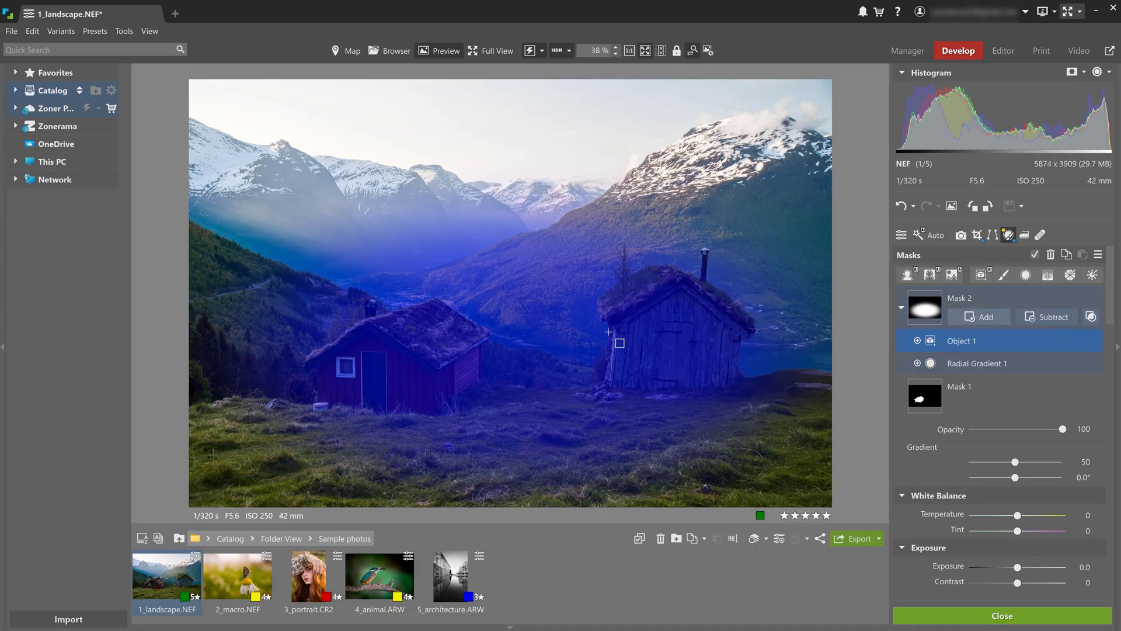
{"action": "left_click_drag", "start_coordinate": [296, 286], "coordinate": [506, 430]}
{"action": "left_click", "coordinate": [983, 317]}
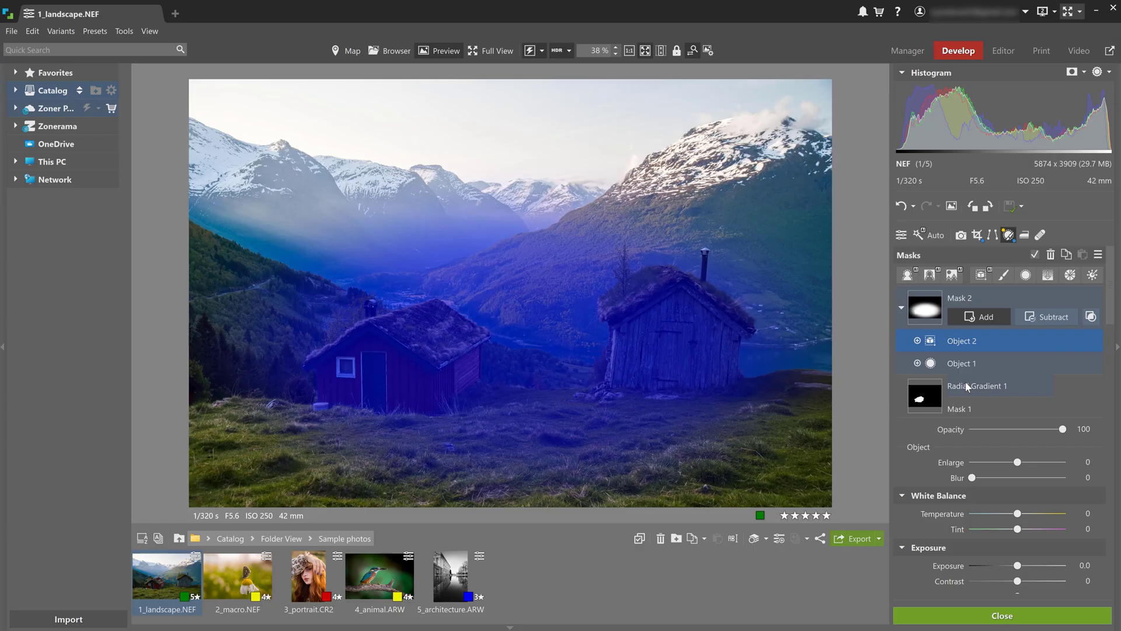
{"action": "left_click_drag", "start_coordinate": [590, 238], "coordinate": [767, 427]}
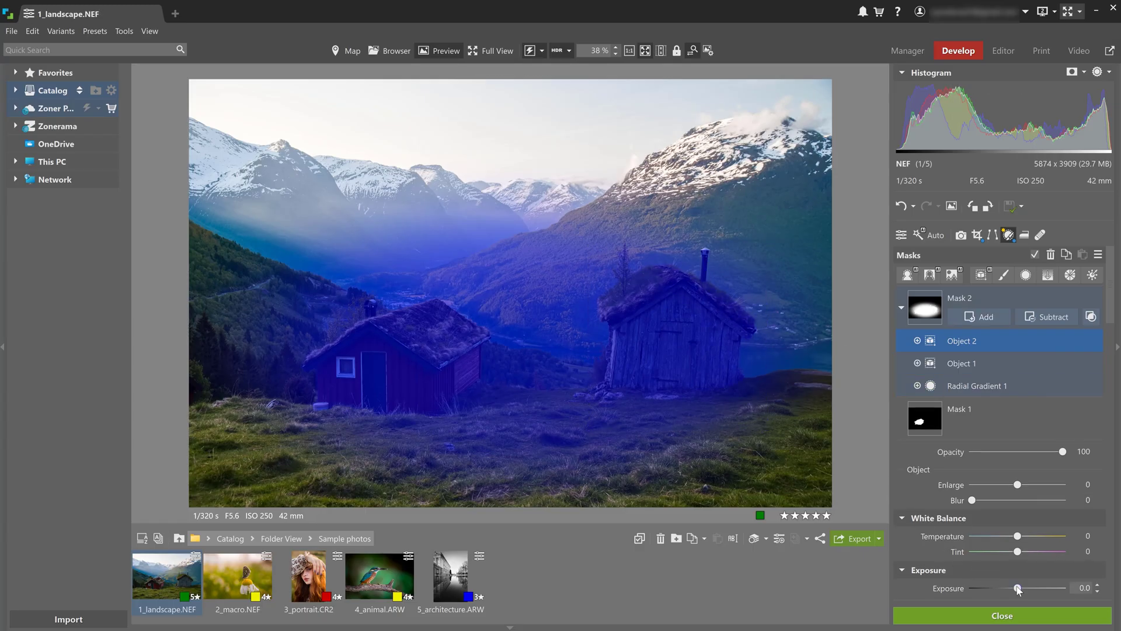
Raise the combined cabin mask's exposure to 0.6.
{"action": "scroll", "coordinate": [1017, 590], "scroll_direction": "down", "scroll_amount": 1}
{"action": "left_click", "coordinate": [1018, 543]}
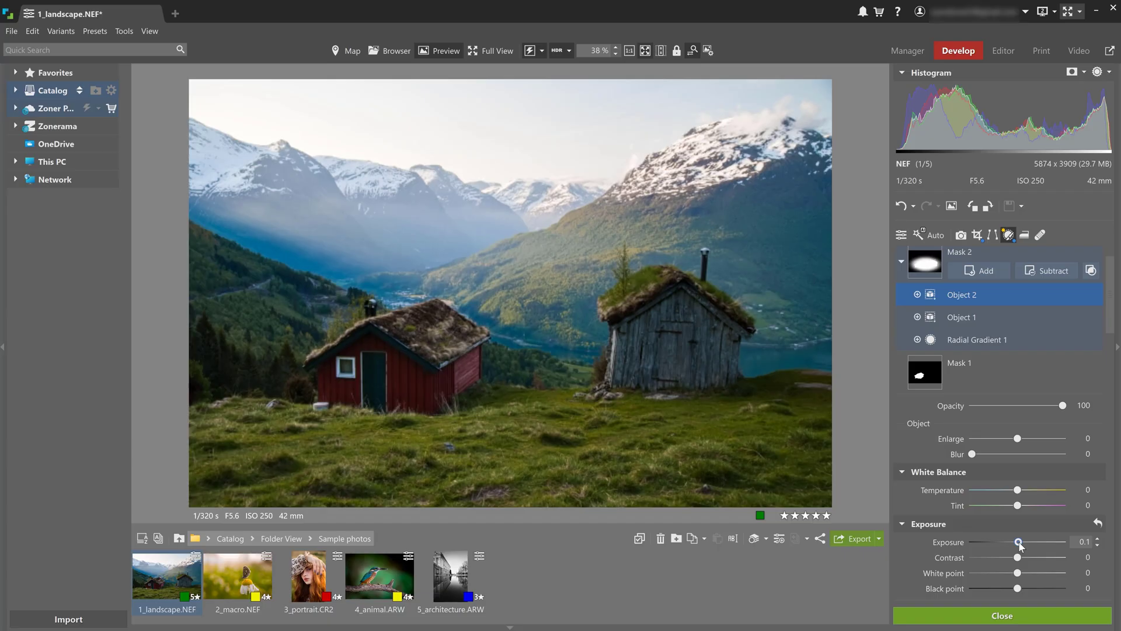
{"action": "left_click_drag", "start_coordinate": [1018, 543], "coordinate": [1025, 544]}
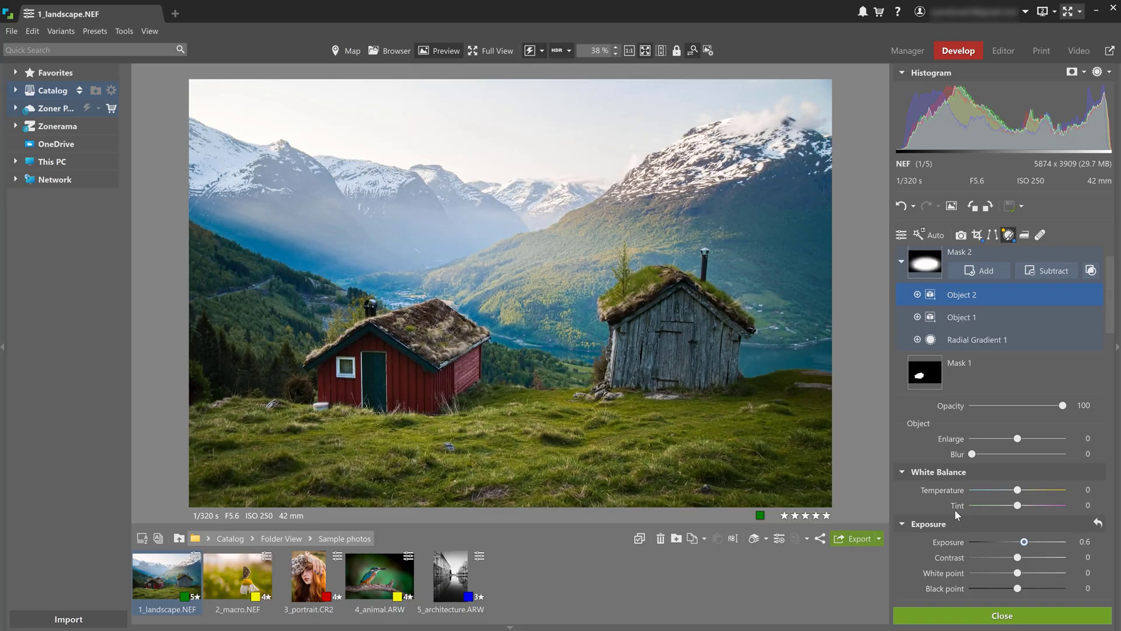
{"action": "scroll", "coordinate": [955, 509], "scroll_direction": "up", "scroll_amount": 1}
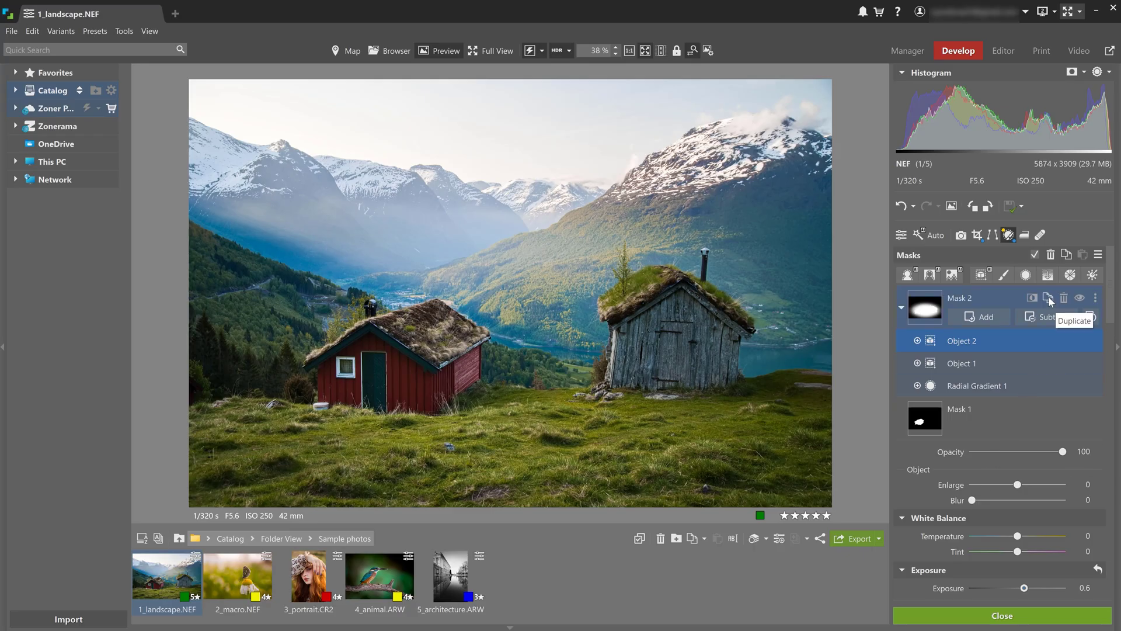
Duplicate Mask 2, reset its adjustments, and set Object 2 and Object 1 to Subtract from Mask.
{"action": "left_click", "coordinate": [1048, 298]}
{"action": "left_click", "coordinate": [1095, 298]}
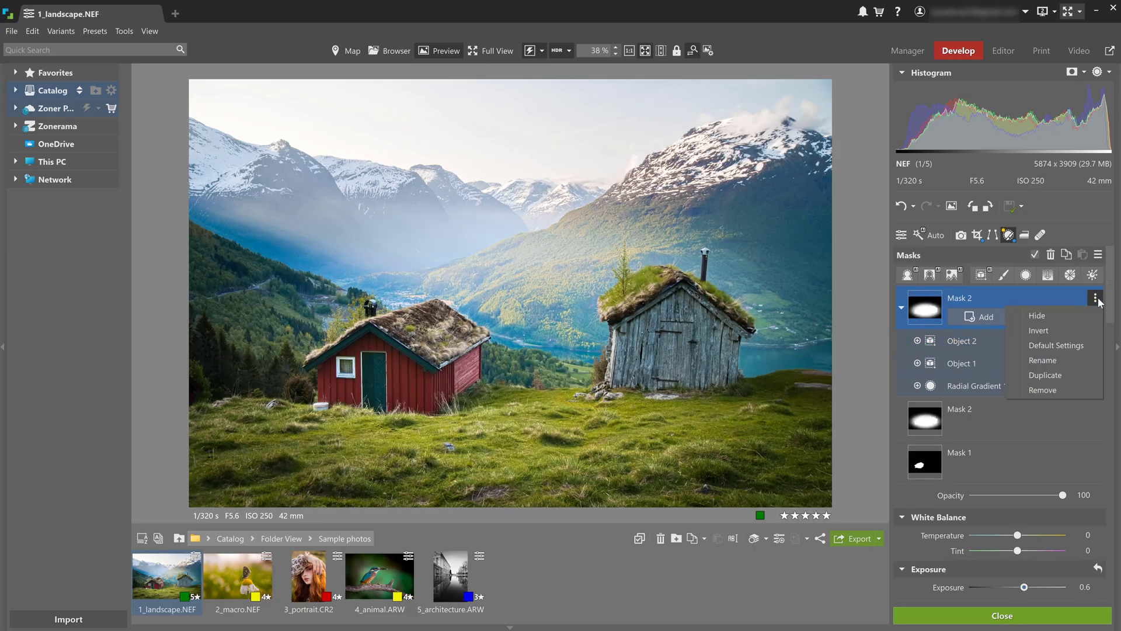
{"action": "left_click", "coordinate": [1046, 344]}
{"action": "left_click", "coordinate": [917, 341]}
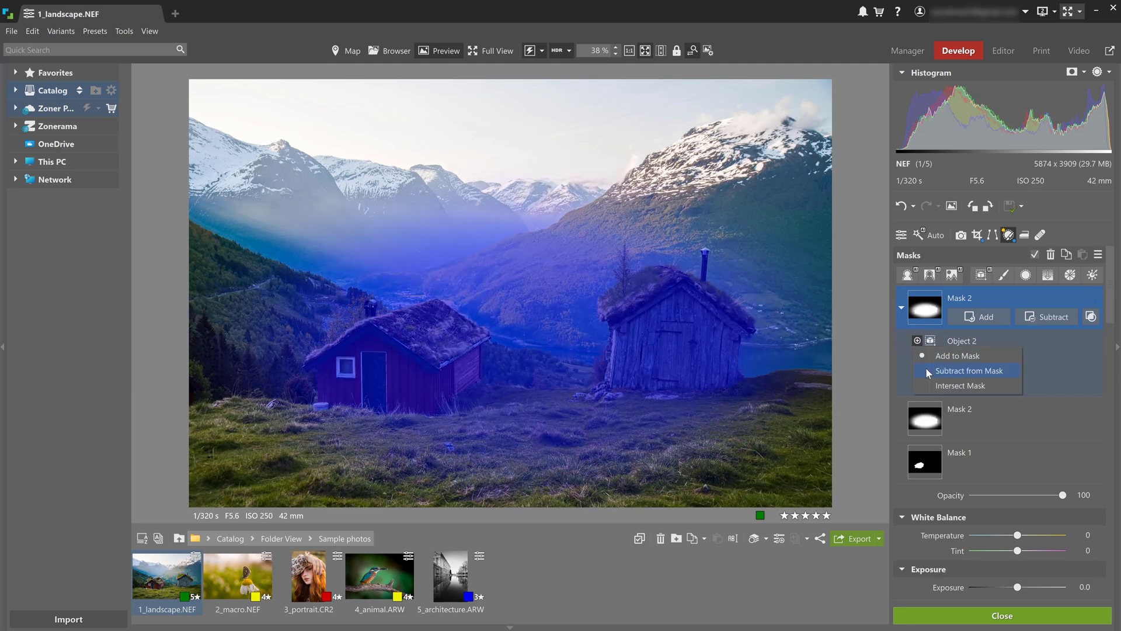
{"action": "left_click", "coordinate": [927, 371]}
{"action": "left_click", "coordinate": [917, 363]}
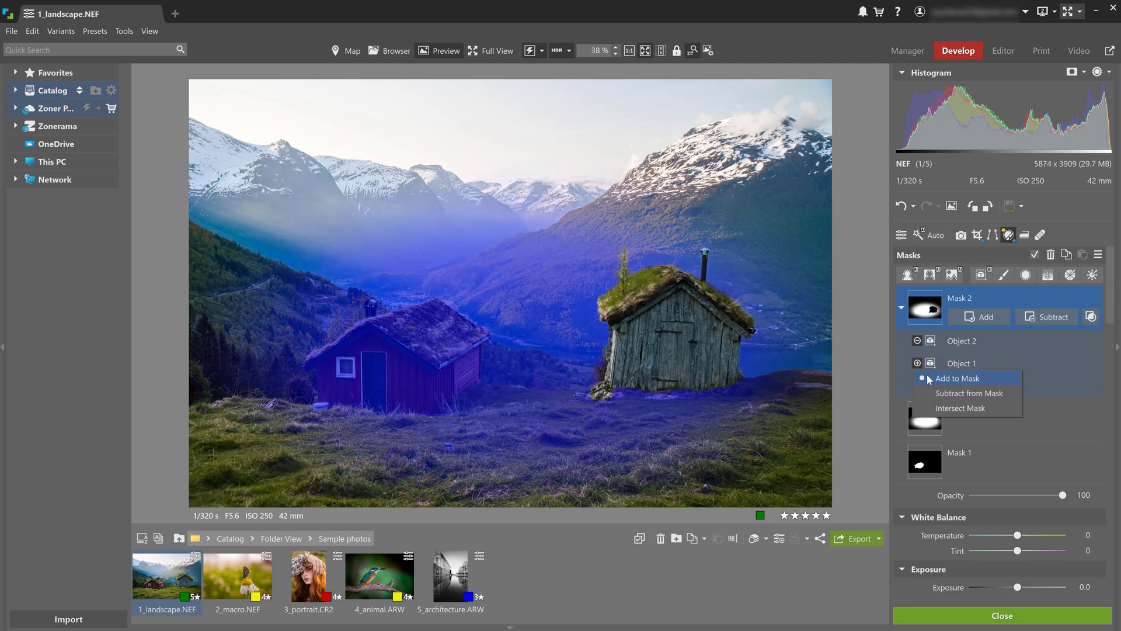
{"action": "left_click", "coordinate": [932, 391]}
Set the copied mask's exposure to 0.2.
{"action": "scroll", "coordinate": [939, 455], "scroll_direction": "down", "scroll_amount": 3}
{"action": "left_click_drag", "start_coordinate": [1017, 449], "coordinate": [1012, 467]}
{"action": "scroll", "coordinate": [917, 437], "scroll_direction": "up", "scroll_amount": 5}
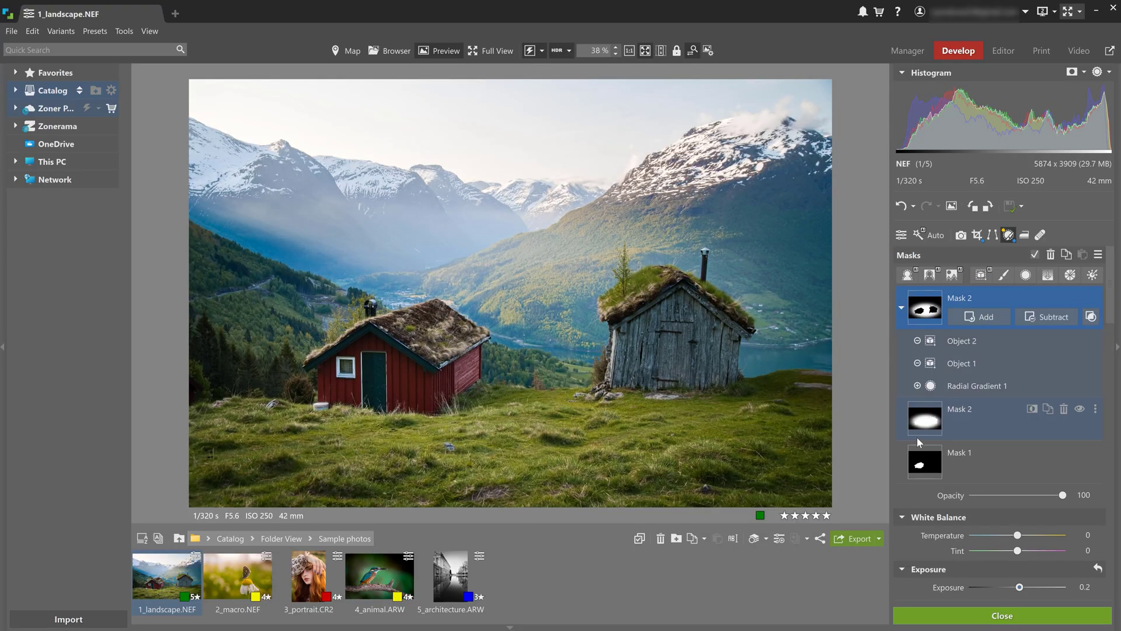
Create a new object mask selecting the red cabin plus the grey cabin.
{"action": "left_click", "coordinate": [982, 275]}
{"action": "left_click_drag", "start_coordinate": [296, 318], "coordinate": [446, 423]}
{"action": "left_click", "coordinate": [981, 317]}
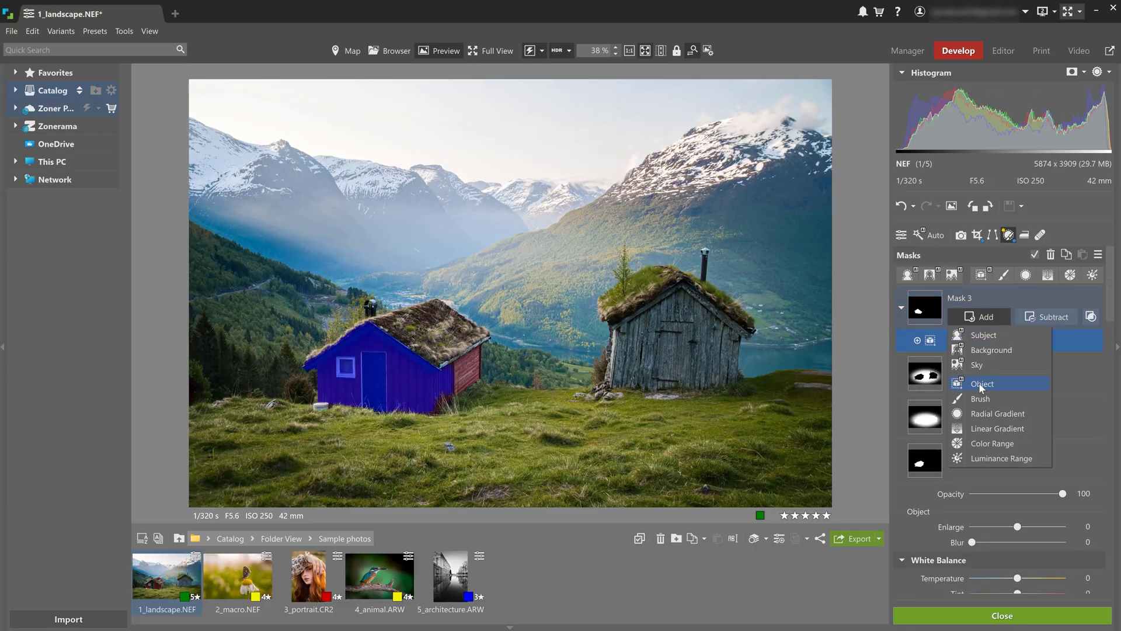
{"action": "left_click", "coordinate": [979, 335]}
{"action": "left_click_drag", "start_coordinate": [594, 268], "coordinate": [759, 409]}
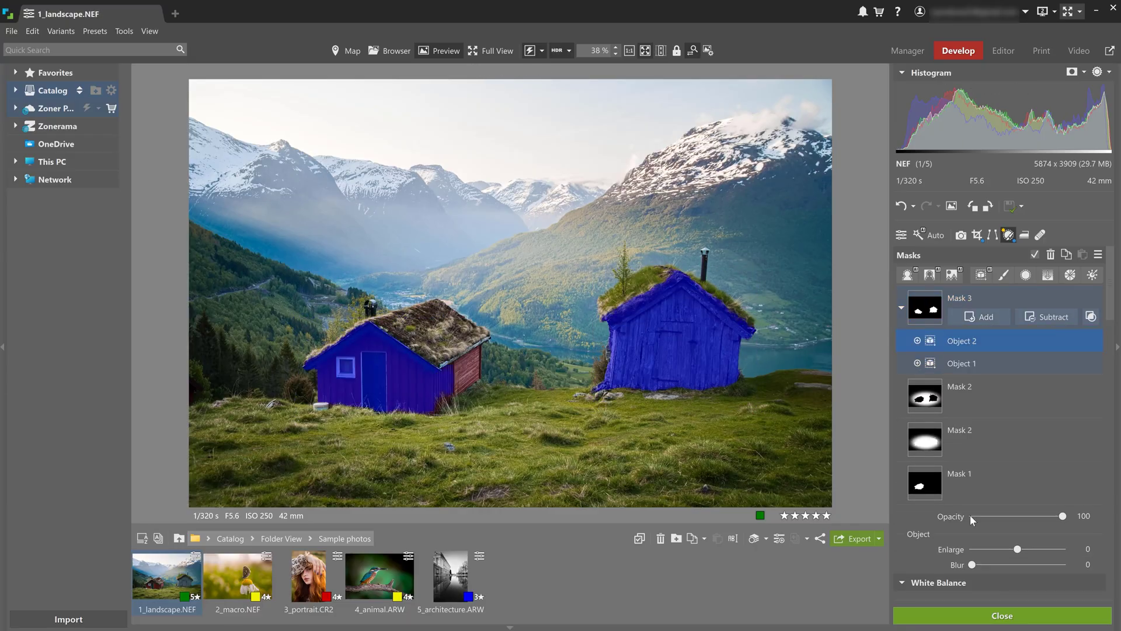
Set the cabin mask's black point -15, shadows 13 and blacks 35.
{"action": "scroll", "coordinate": [969, 514], "scroll_direction": "down", "scroll_amount": 5}
{"action": "left_click_drag", "start_coordinate": [1017, 421], "coordinate": [1013, 421]}
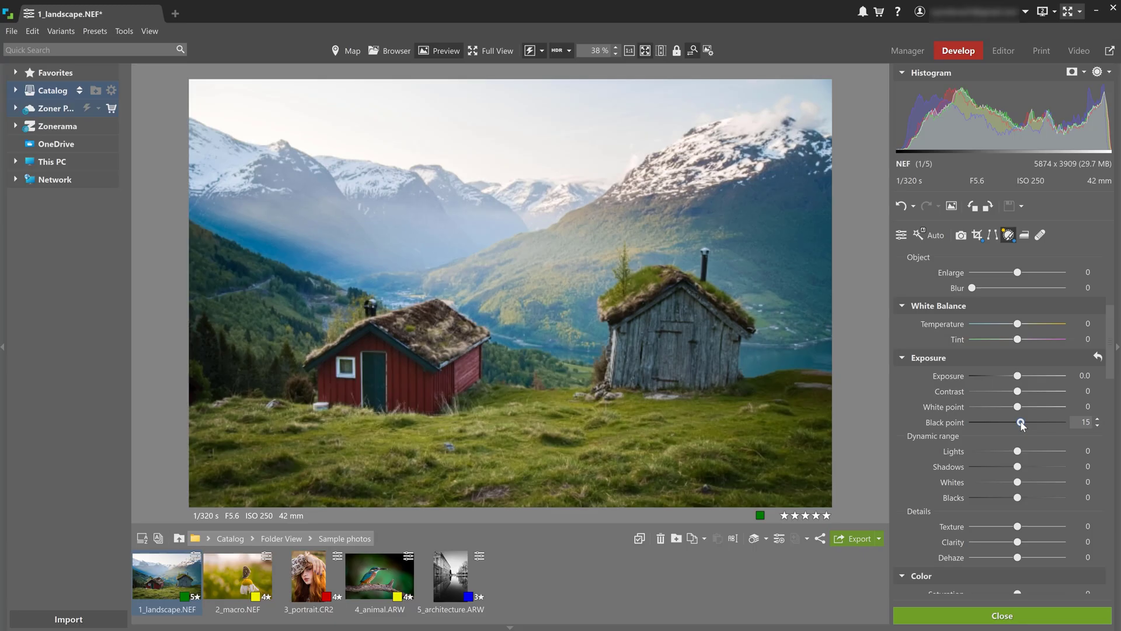
{"action": "left_click_drag", "start_coordinate": [1018, 465], "coordinate": [1023, 466]}
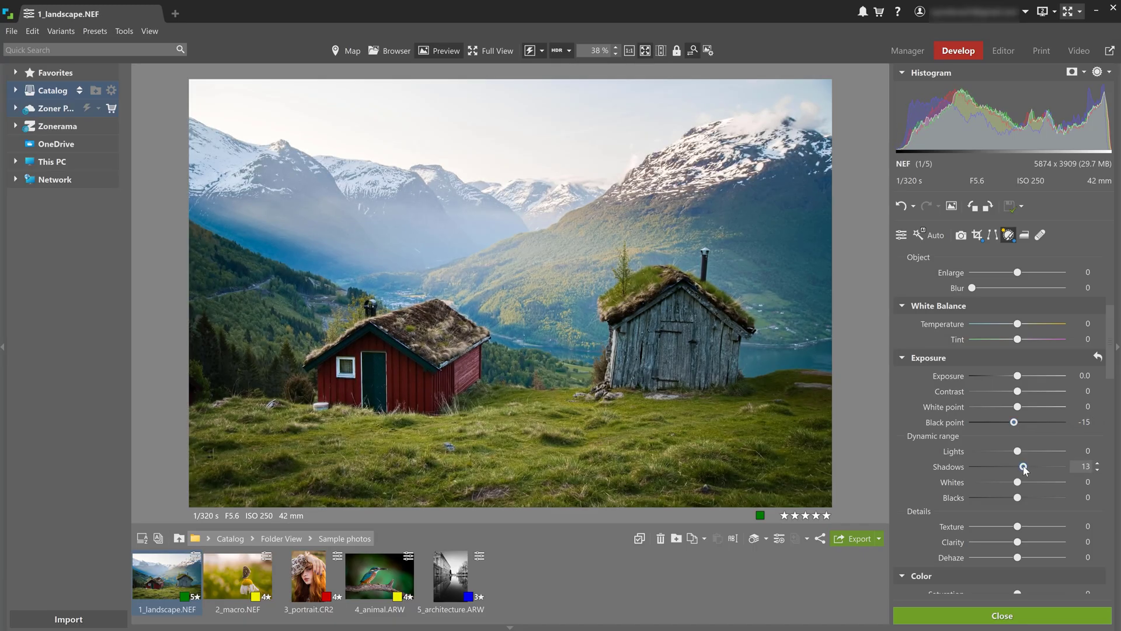
{"action": "left_click_drag", "start_coordinate": [1017, 497], "coordinate": [1033, 498]}
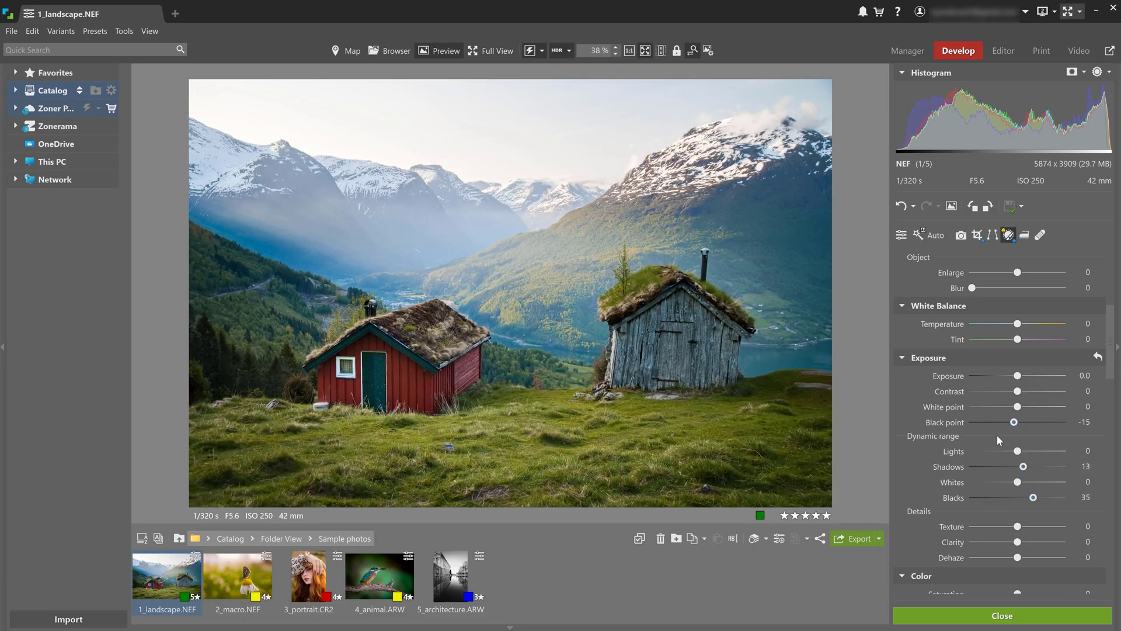
{"action": "scroll", "coordinate": [992, 428], "scroll_direction": "up", "scroll_amount": 5}
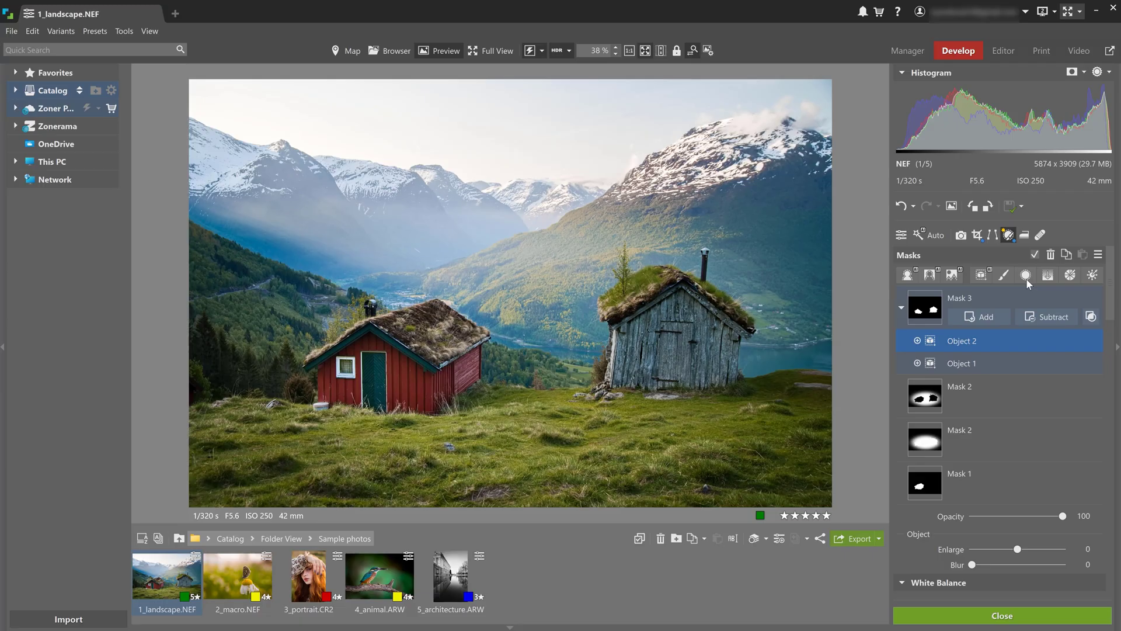
Create a sky mask intersected with a left-side linear gradient and darken it to exposure -0.5.
{"action": "left_click", "coordinate": [959, 276]}
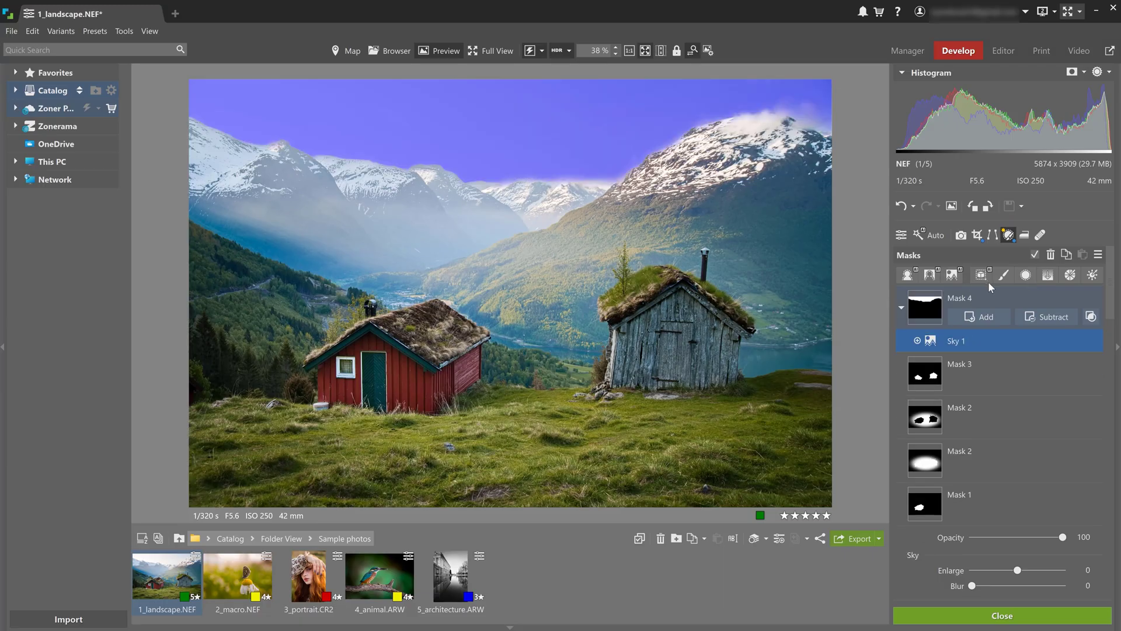
{"action": "left_click", "coordinate": [1090, 317]}
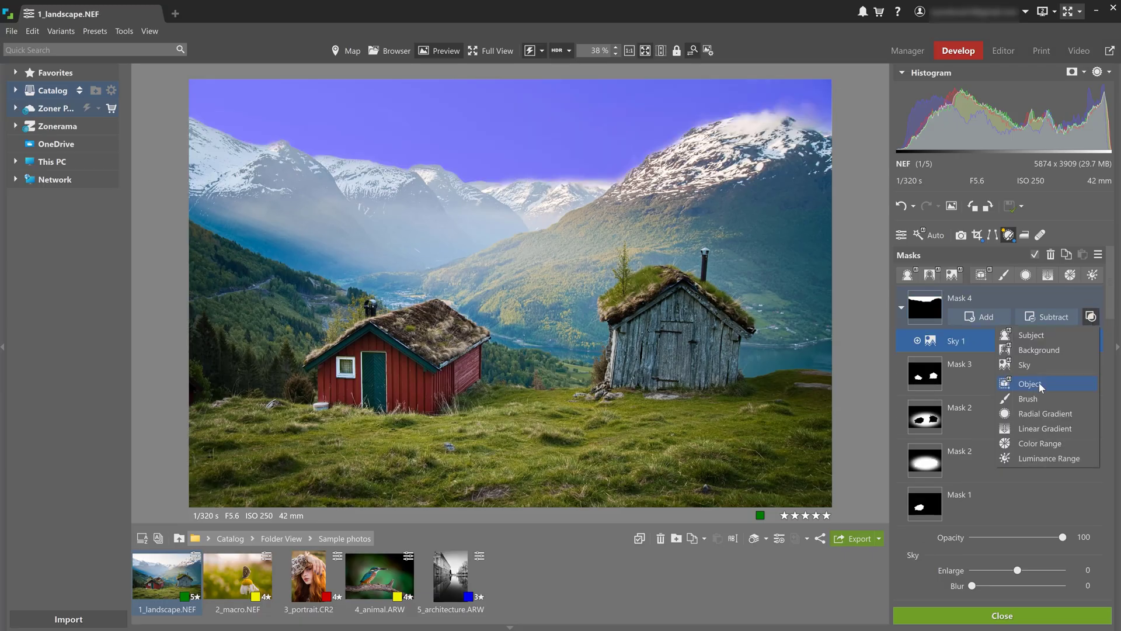
{"action": "left_click", "coordinate": [1044, 428]}
{"action": "left_click_drag", "start_coordinate": [248, 250], "coordinate": [320, 251]}
{"action": "scroll", "coordinate": [1051, 508], "scroll_direction": "down", "scroll_amount": 5}
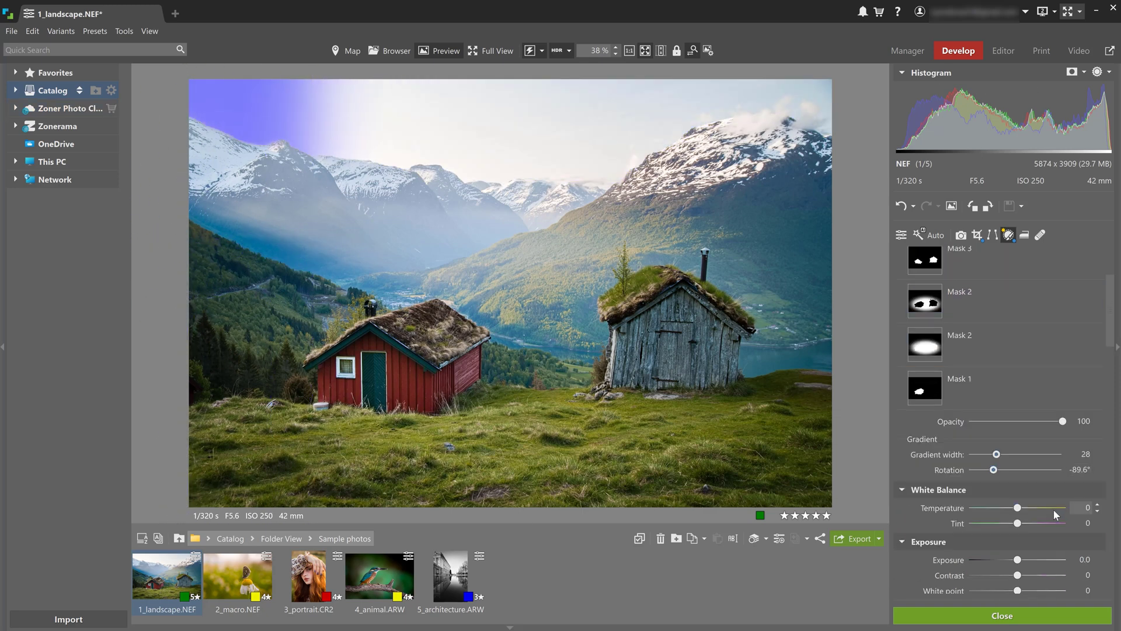
{"action": "left_click_drag", "start_coordinate": [1017, 515], "coordinate": [1013, 515]}
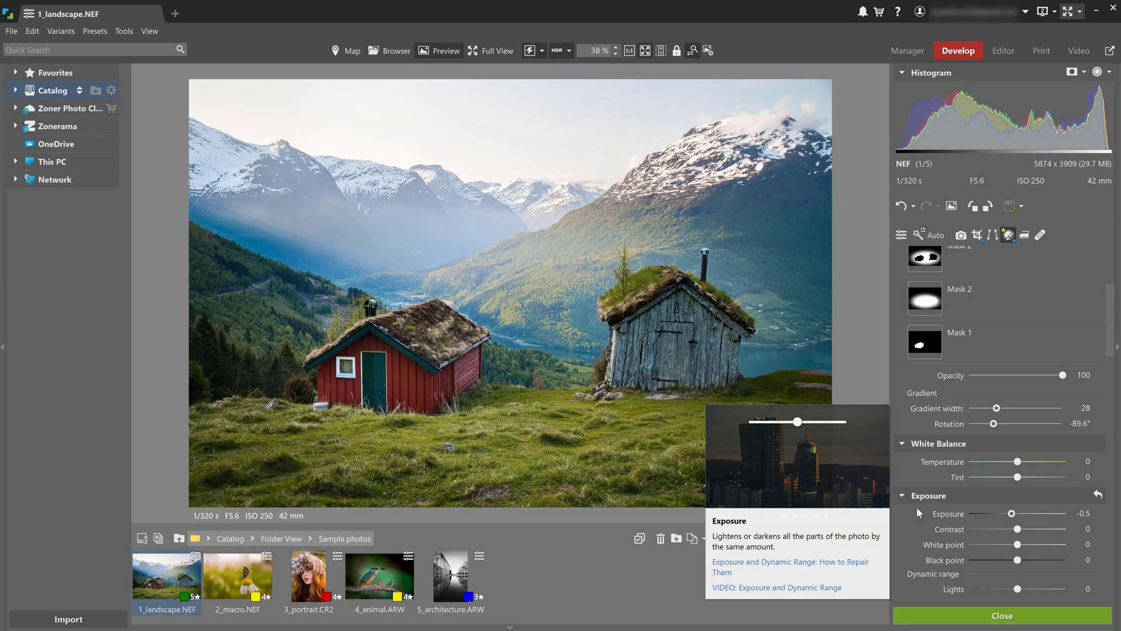
Add a second sky mask with exposure -0.3, black point 38, lights -38, clarity 24, saturation 47.
{"action": "scroll", "coordinate": [916, 506], "scroll_direction": "up", "scroll_amount": 5}
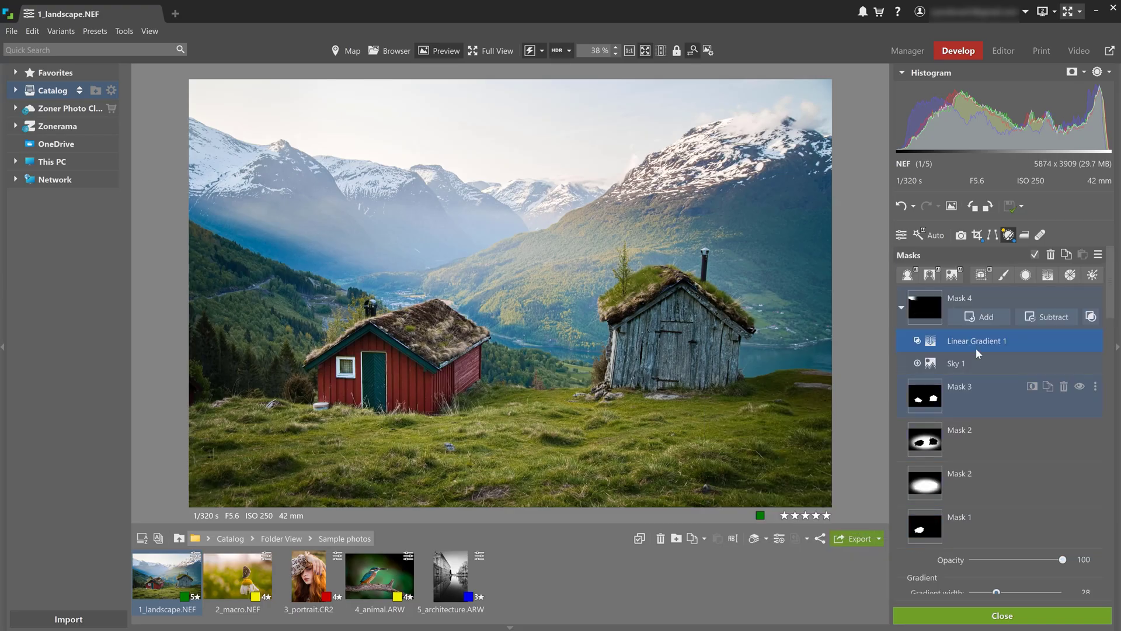
{"action": "left_click", "coordinate": [956, 276]}
{"action": "scroll", "coordinate": [965, 422], "scroll_direction": "down", "scroll_amount": 5}
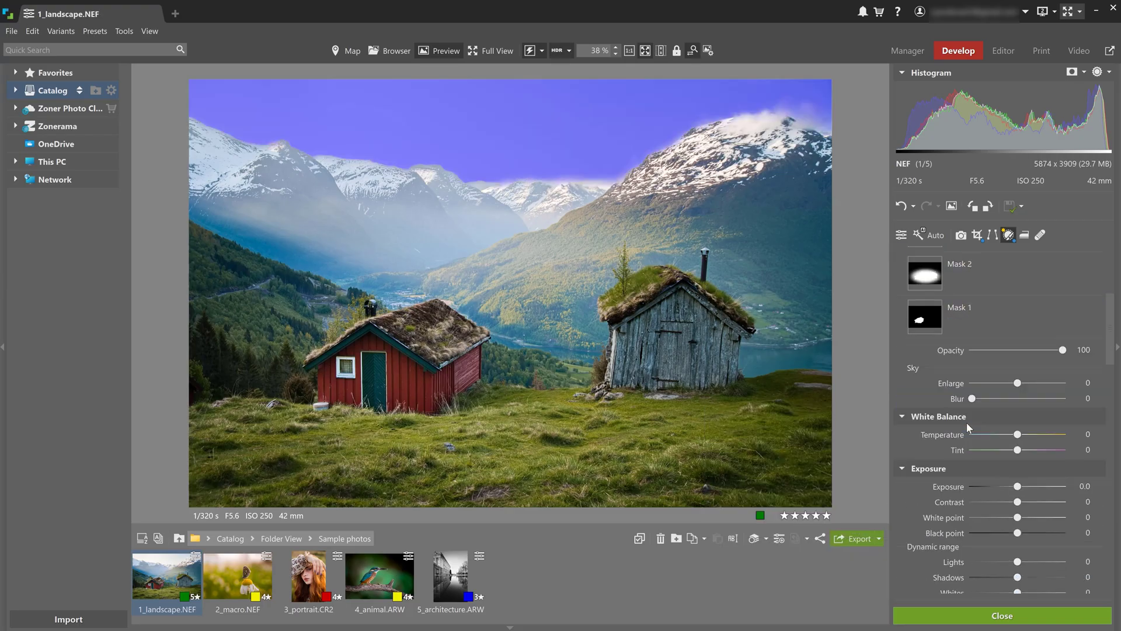
{"action": "left_click_drag", "start_coordinate": [1017, 440], "coordinate": [1016, 444]}
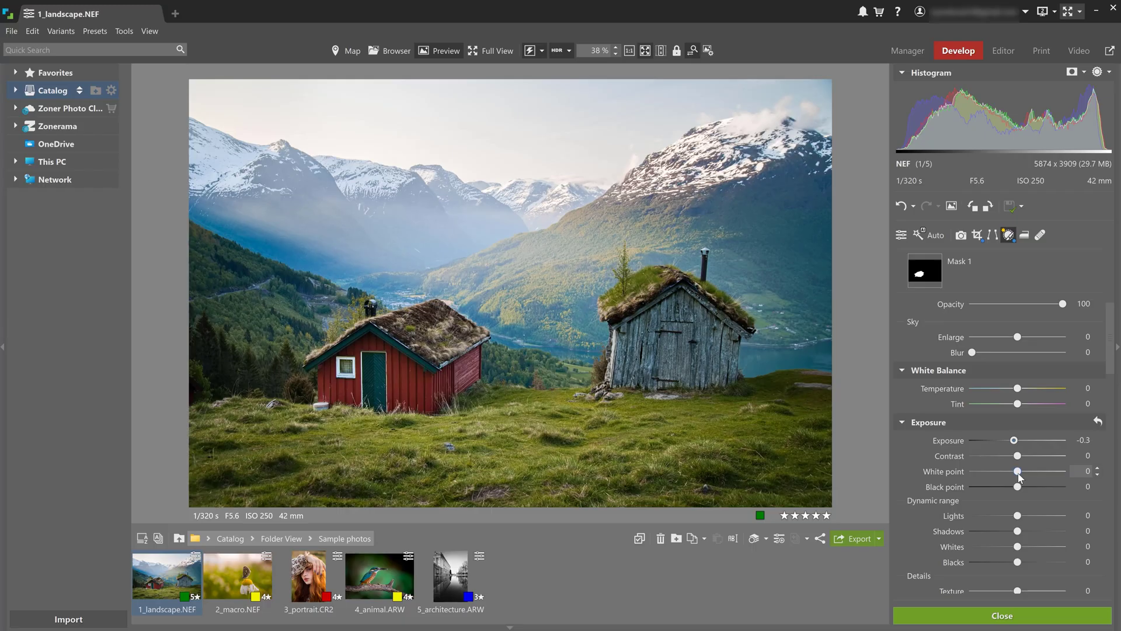
{"action": "left_click_drag", "start_coordinate": [1017, 486], "coordinate": [1027, 516]}
{"action": "scroll", "coordinate": [994, 545], "scroll_direction": "down", "scroll_amount": 2}
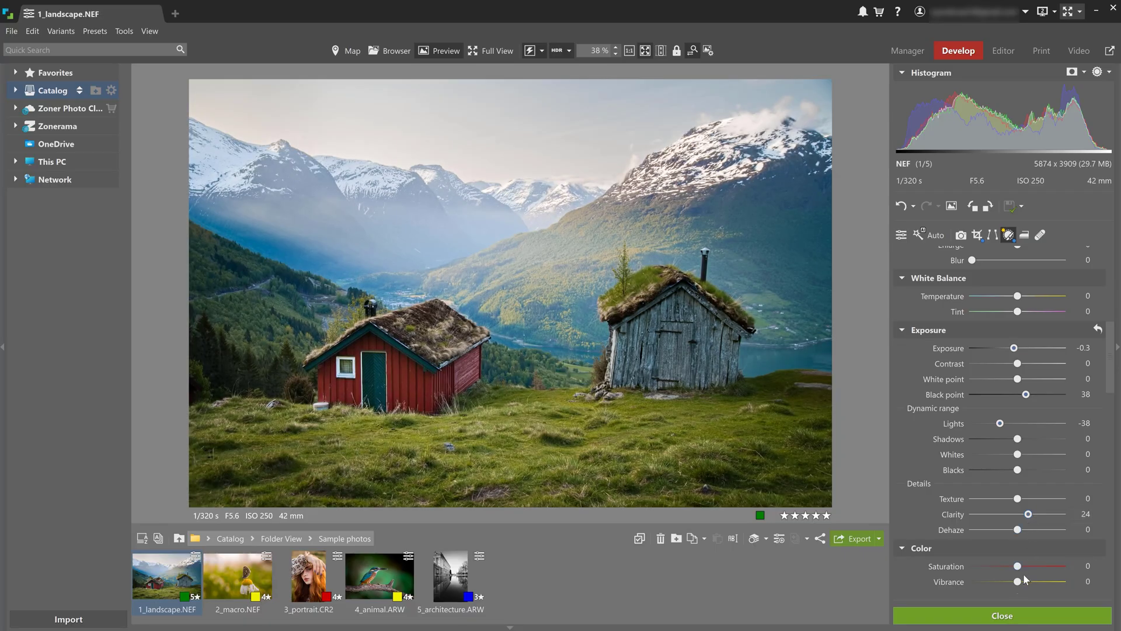
{"action": "scroll", "coordinate": [1022, 577], "scroll_direction": "down", "scroll_amount": 2}
{"action": "left_click_drag", "start_coordinate": [1017, 474], "coordinate": [1038, 475]}
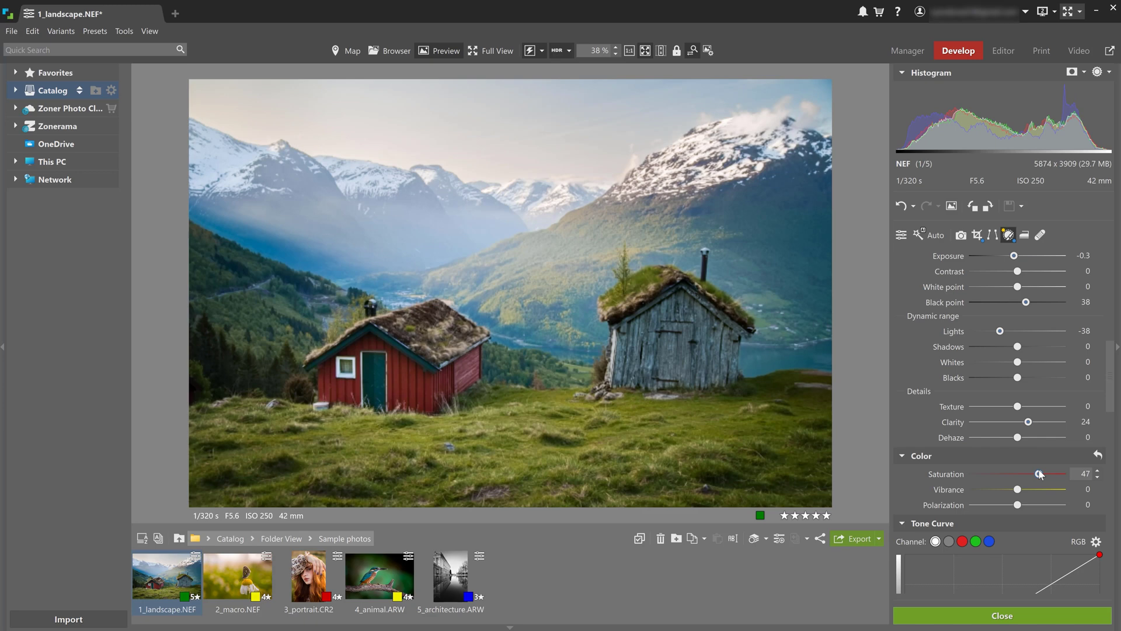
{"action": "scroll", "coordinate": [1038, 471], "scroll_direction": "up", "scroll_amount": 10}
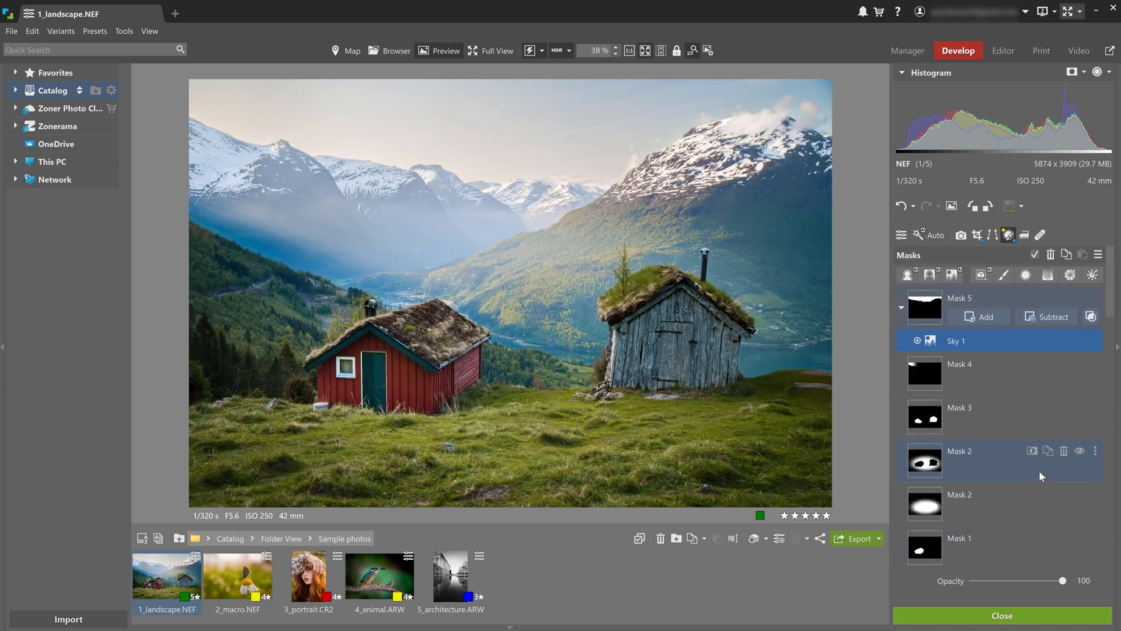
Add a linear gradient mask along the photo's bottom edge and darken it to exposure -0.4.
{"action": "left_click", "coordinate": [1047, 275]}
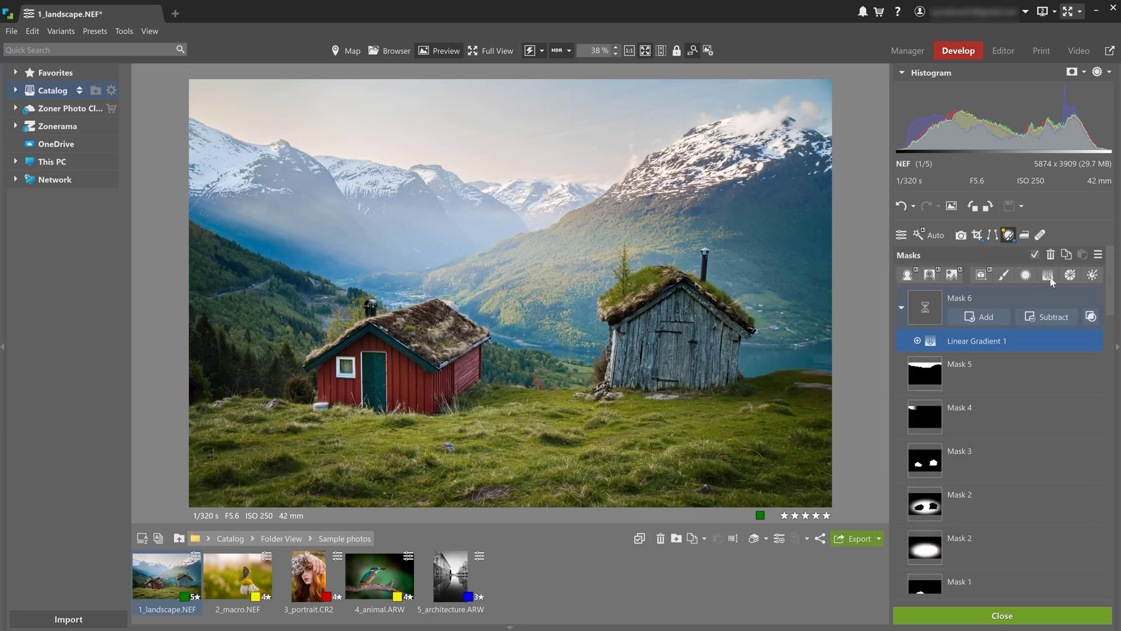
{"action": "left_click_drag", "start_coordinate": [505, 488], "coordinate": [495, 502]}
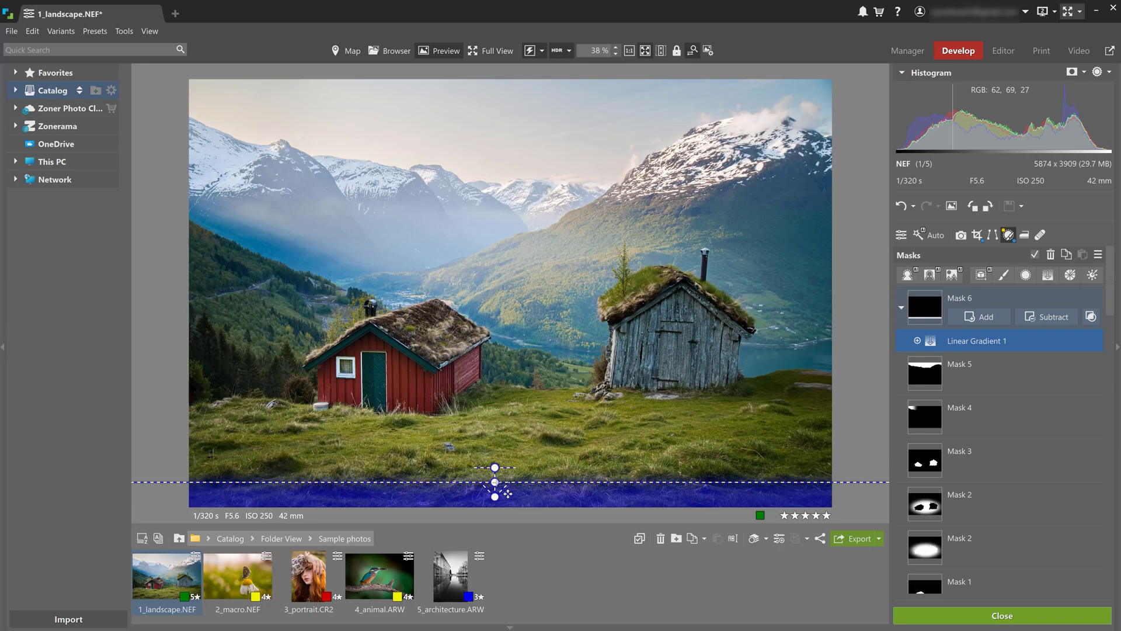
{"action": "scroll", "coordinate": [986, 496], "scroll_direction": "down", "scroll_amount": 5}
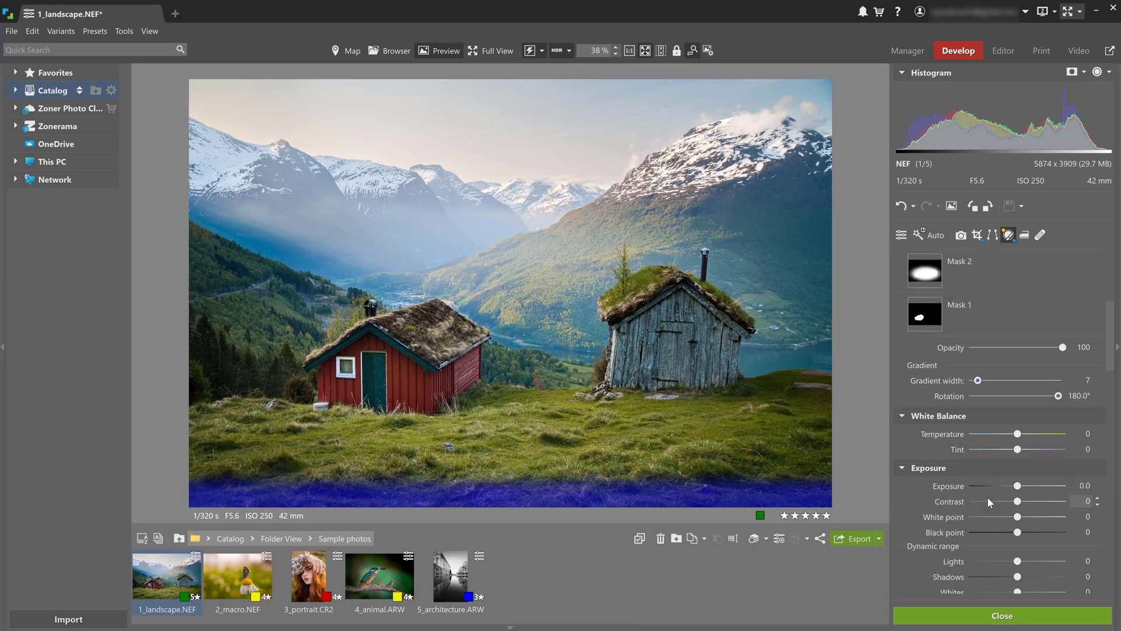
{"action": "left_click_drag", "start_coordinate": [1020, 490], "coordinate": [1013, 491]}
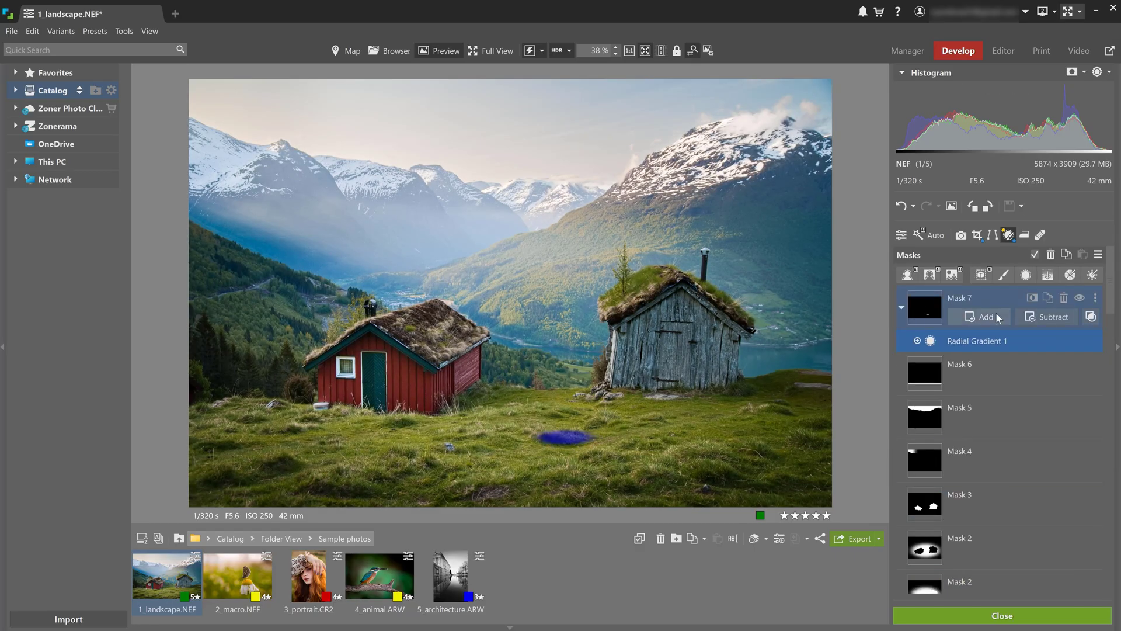
Add three radial gradients to Mask 7 over grass patches at lower right and lower left.
{"action": "left_click", "coordinate": [981, 316]}
{"action": "left_click", "coordinate": [992, 397]}
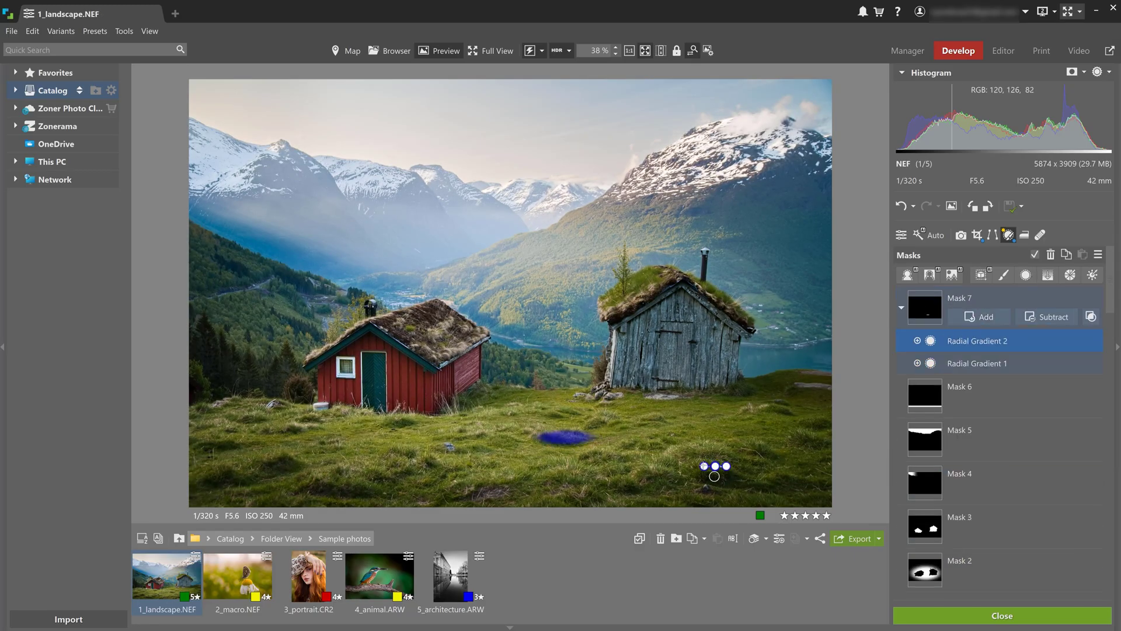
{"action": "left_click_drag", "start_coordinate": [702, 464], "coordinate": [680, 467]}
{"action": "left_click", "coordinate": [985, 319]}
{"action": "left_click", "coordinate": [992, 397]}
{"action": "mouse_move", "coordinate": [288, 457]}
{"action": "left_mouse_down"}
{"action": "mouse_move", "coordinate": [242, 458]}
{"action": "mouse_move", "coordinate": [262, 460]}
{"action": "left_mouse_up"}
{"action": "left_click", "coordinate": [986, 319]}
{"action": "left_click", "coordinate": [992, 397]}
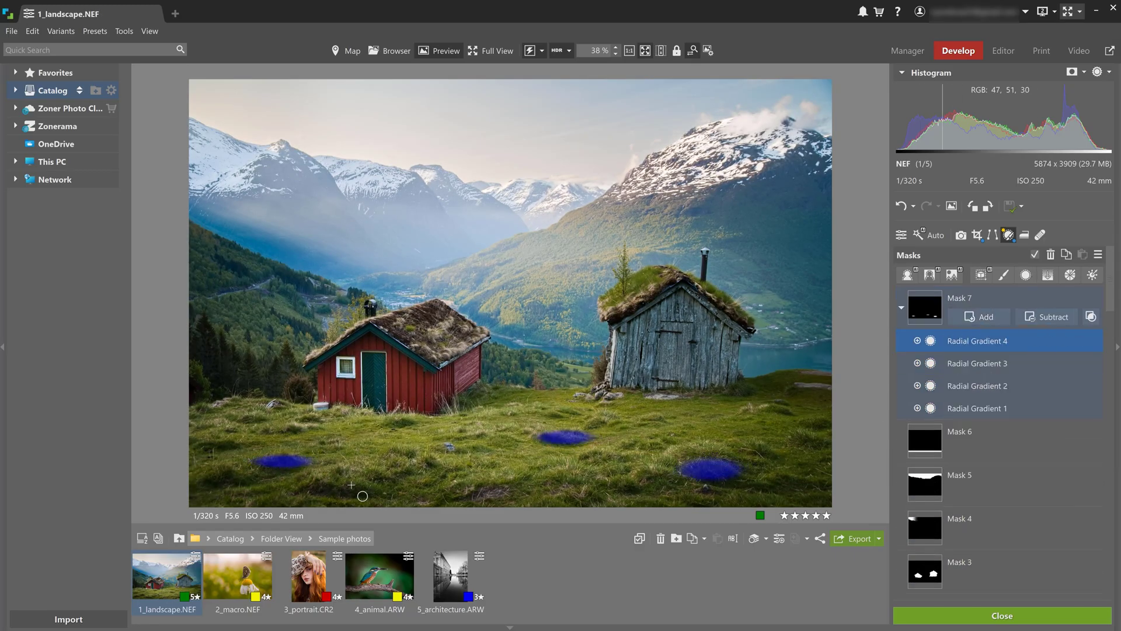
{"action": "left_click_drag", "start_coordinate": [351, 485], "coordinate": [385, 483]}
Add one more grass radial gradient to Mask 7 and raise its exposure to 0.3.
{"action": "left_click", "coordinate": [985, 316]}
{"action": "left_click", "coordinate": [990, 414]}
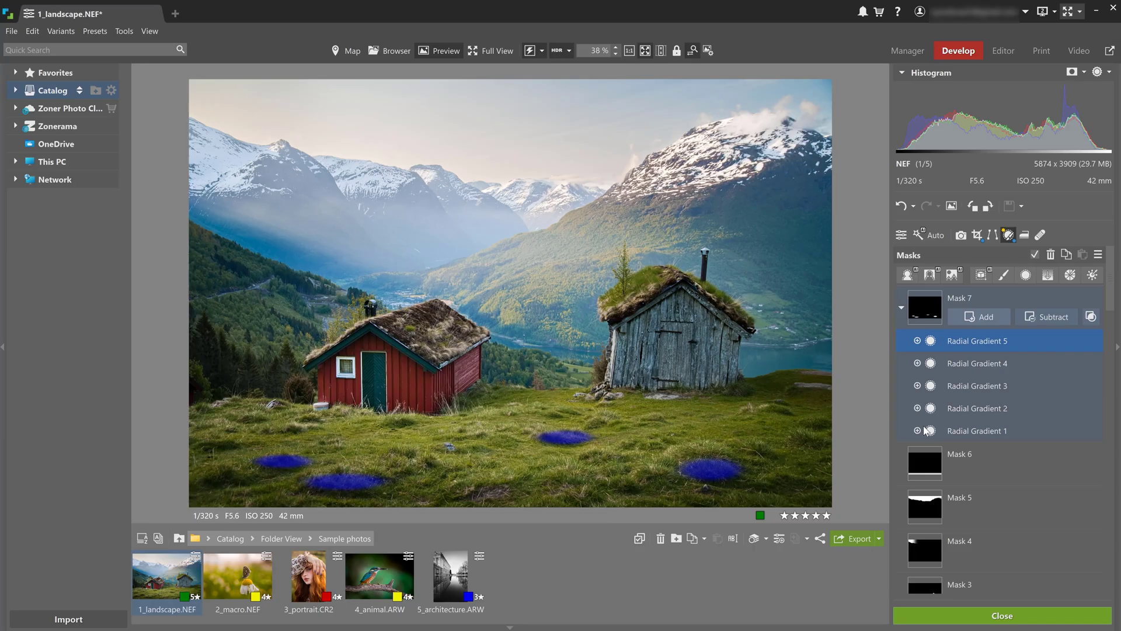
{"action": "left_click_drag", "start_coordinate": [401, 420], "coordinate": [425, 420]}
{"action": "scroll", "coordinate": [996, 484], "scroll_direction": "down", "scroll_amount": 5}
{"action": "left_click_drag", "start_coordinate": [1017, 481], "coordinate": [1020, 481]}
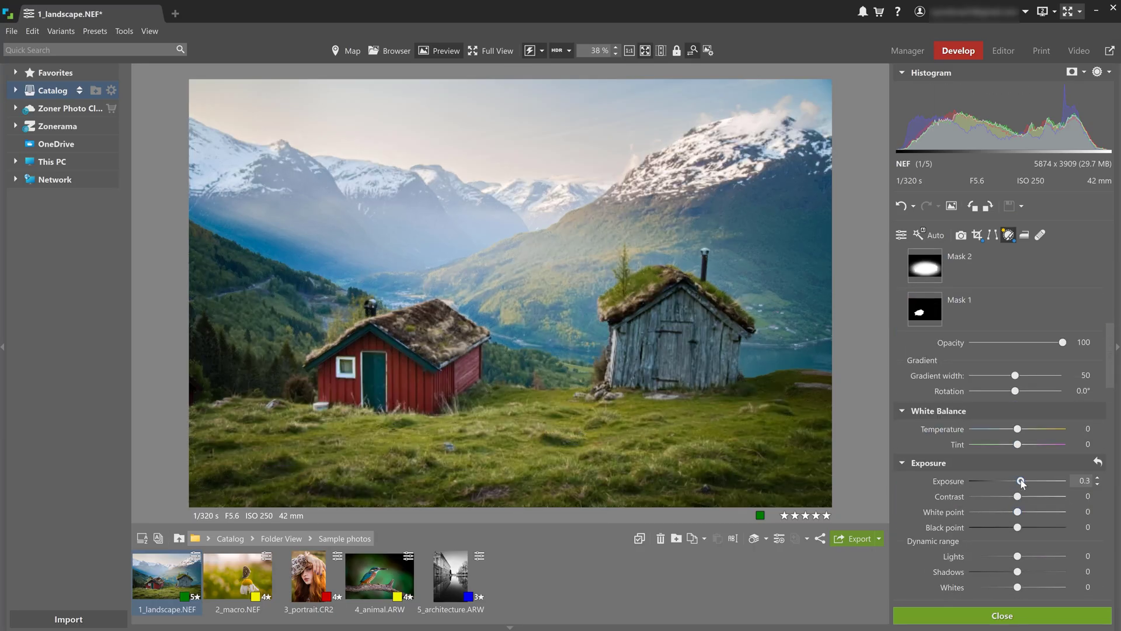
{"action": "scroll", "coordinate": [1022, 458], "scroll_direction": "up", "scroll_amount": 5}
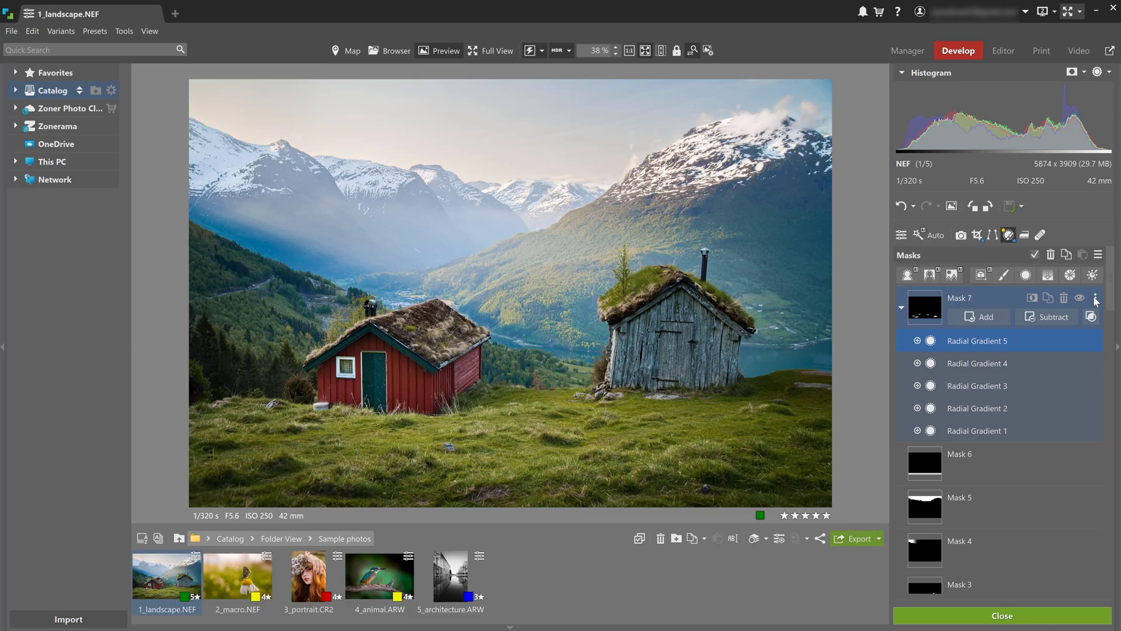
Create Luminance Range Mask 8 extended into darker tones, subtracting an object over the upper-left area.
{"action": "left_click", "coordinate": [1093, 275]}
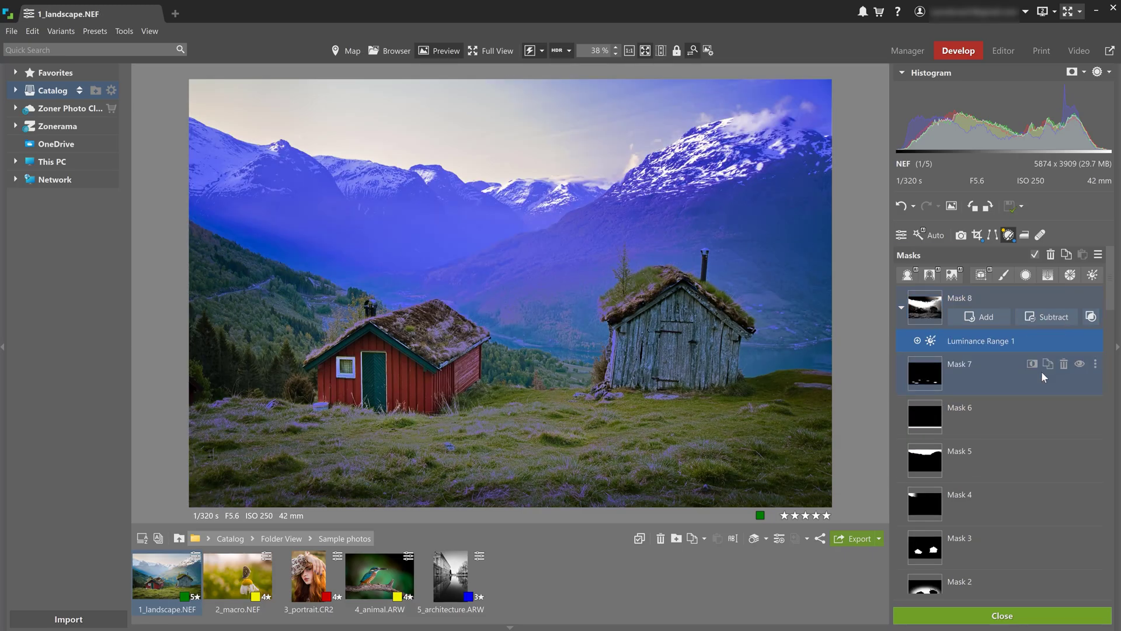
{"action": "scroll", "coordinate": [1041, 370], "scroll_direction": "down", "scroll_amount": 5}
{"action": "left_click_drag", "start_coordinate": [1045, 401], "coordinate": [1069, 402]}
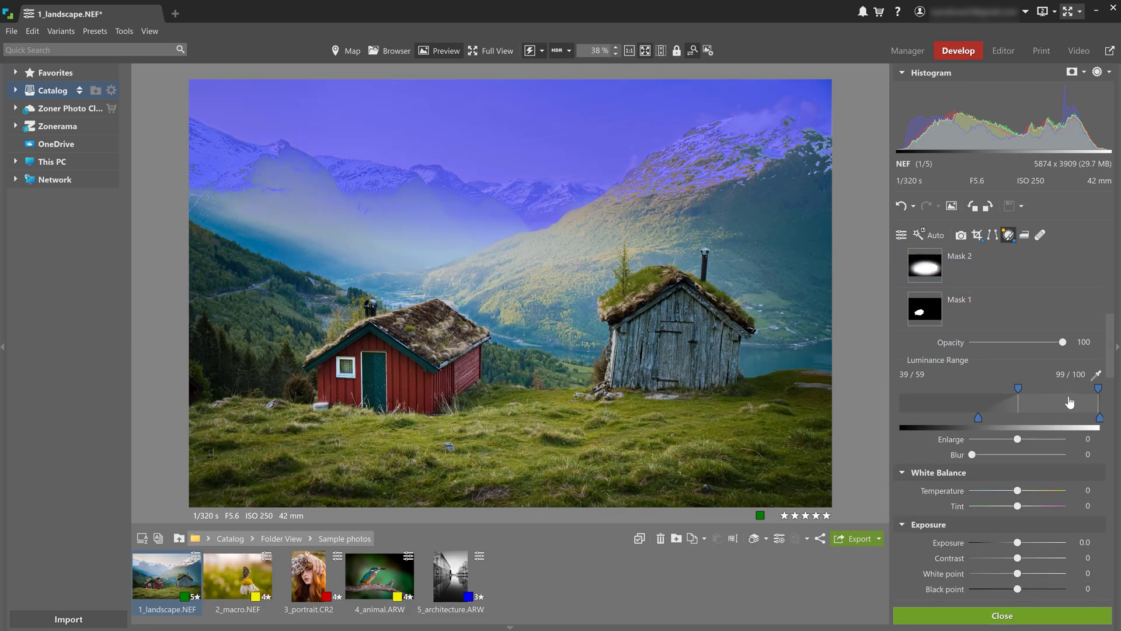
{"action": "left_click_drag", "start_coordinate": [981, 427], "coordinate": [994, 454]}
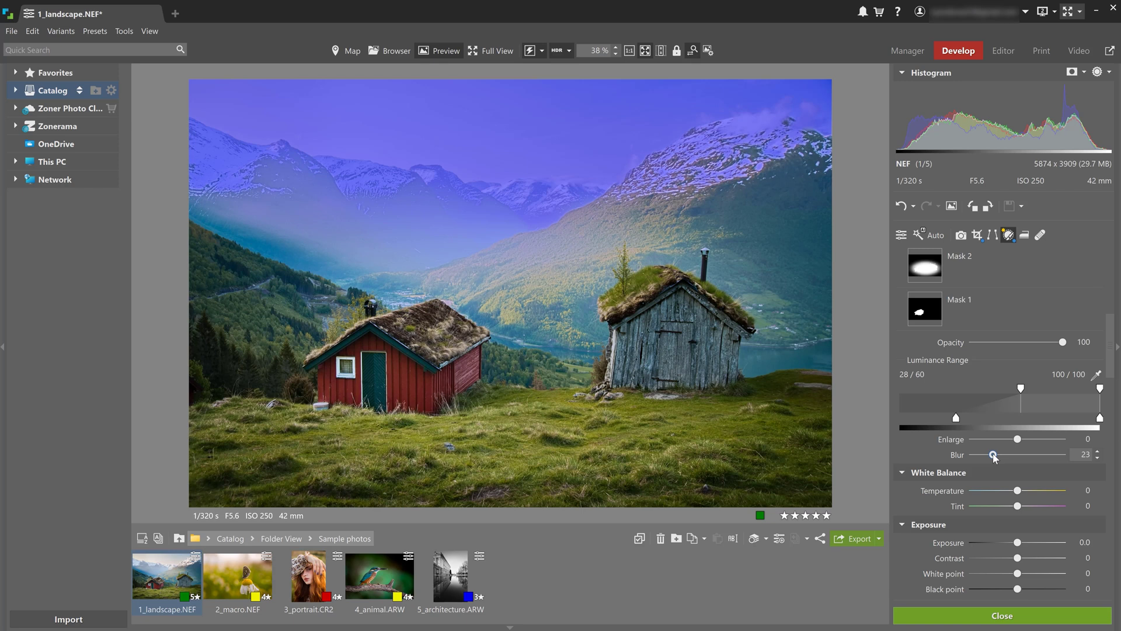
{"action": "scroll", "coordinate": [992, 456], "scroll_direction": "up", "scroll_amount": 5}
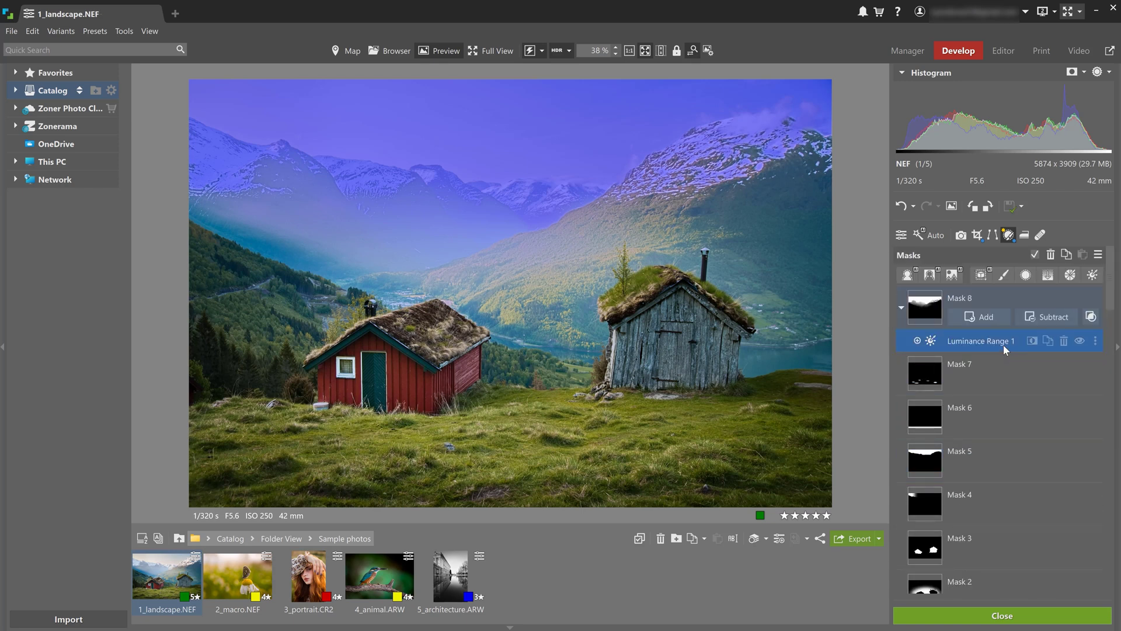
{"action": "left_click", "coordinate": [1032, 319]}
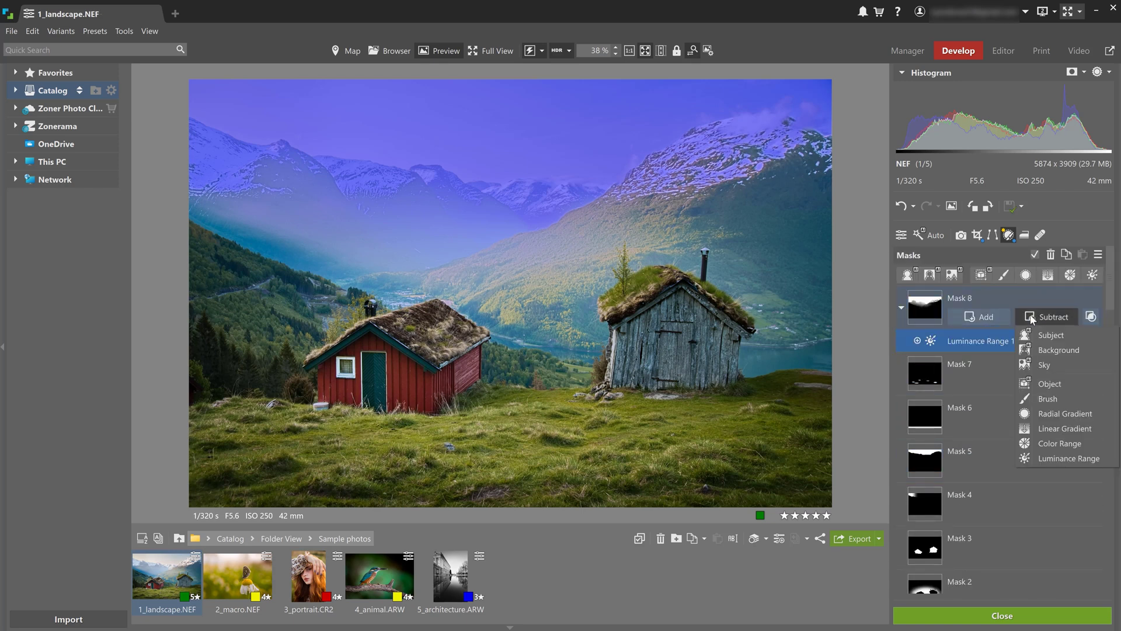
{"action": "left_click", "coordinate": [1048, 385]}
{"action": "left_click_drag", "start_coordinate": [182, 109], "coordinate": [633, 291]}
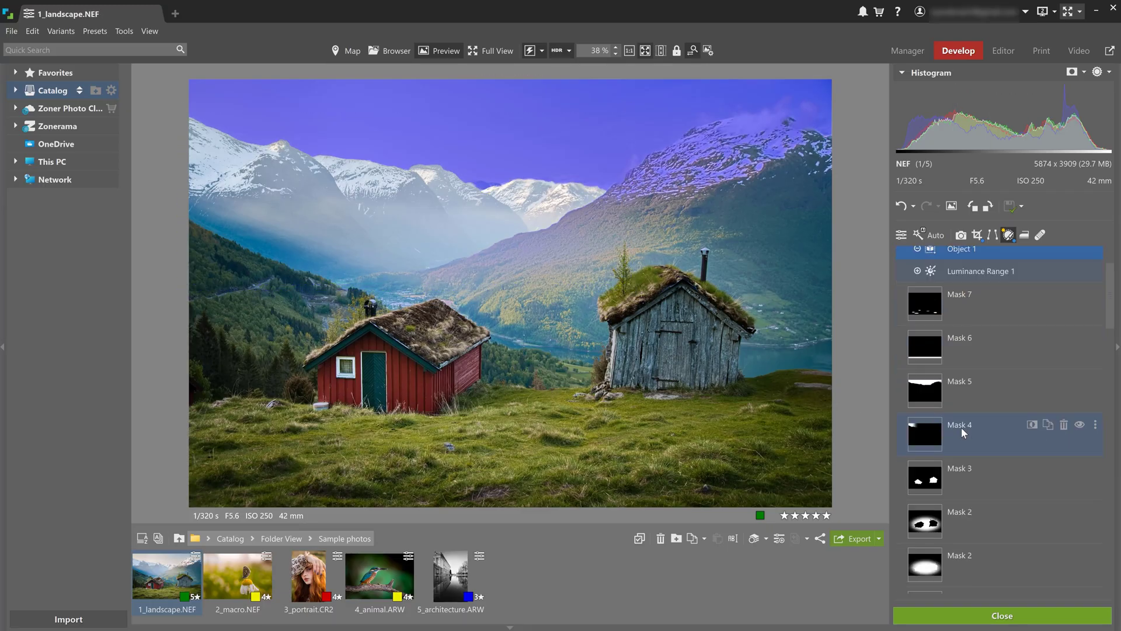
Set Mask 8 to white point -25, lights 15, whites -25, dehaze 40, vibrance 31.
{"action": "scroll", "coordinate": [961, 426], "scroll_direction": "down", "scroll_amount": 10}
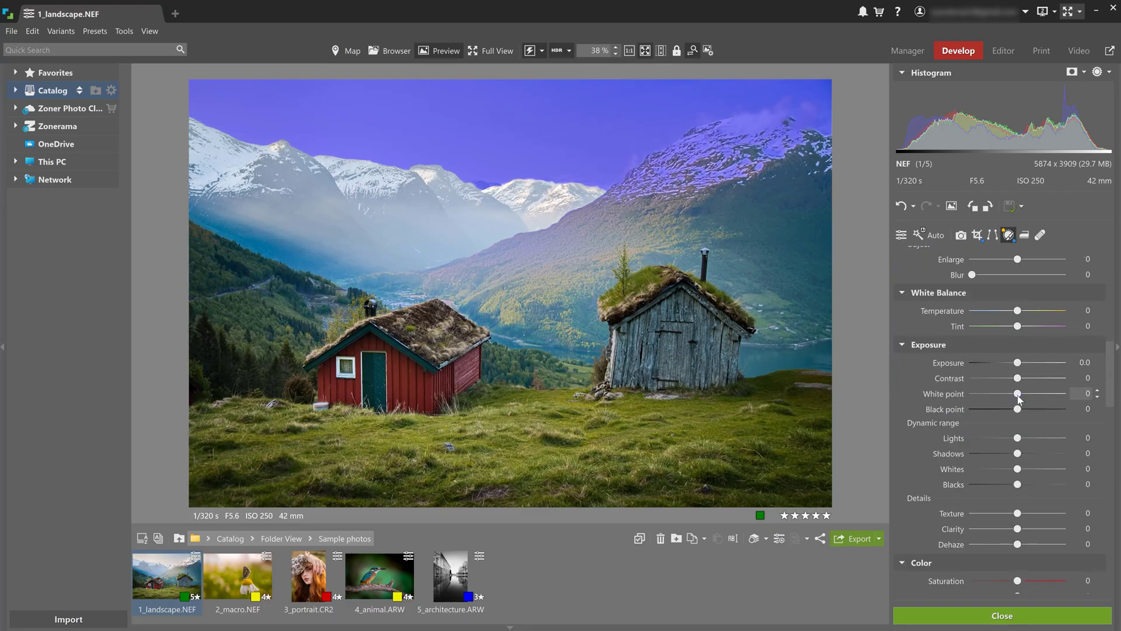
{"action": "left_click_drag", "start_coordinate": [1017, 395], "coordinate": [1012, 395]}
{"action": "left_click_drag", "start_coordinate": [1017, 439], "coordinate": [1036, 456]}
{"action": "scroll", "coordinate": [1006, 469], "scroll_direction": "down", "scroll_amount": 3}
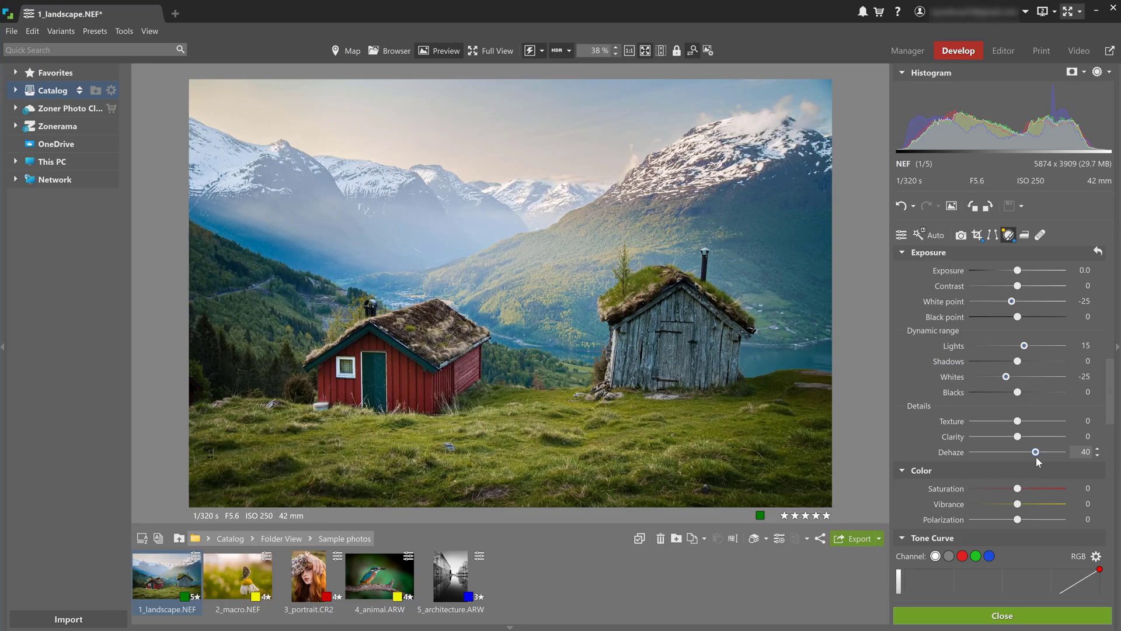
{"action": "left_click_drag", "start_coordinate": [1019, 504], "coordinate": [1028, 505]}
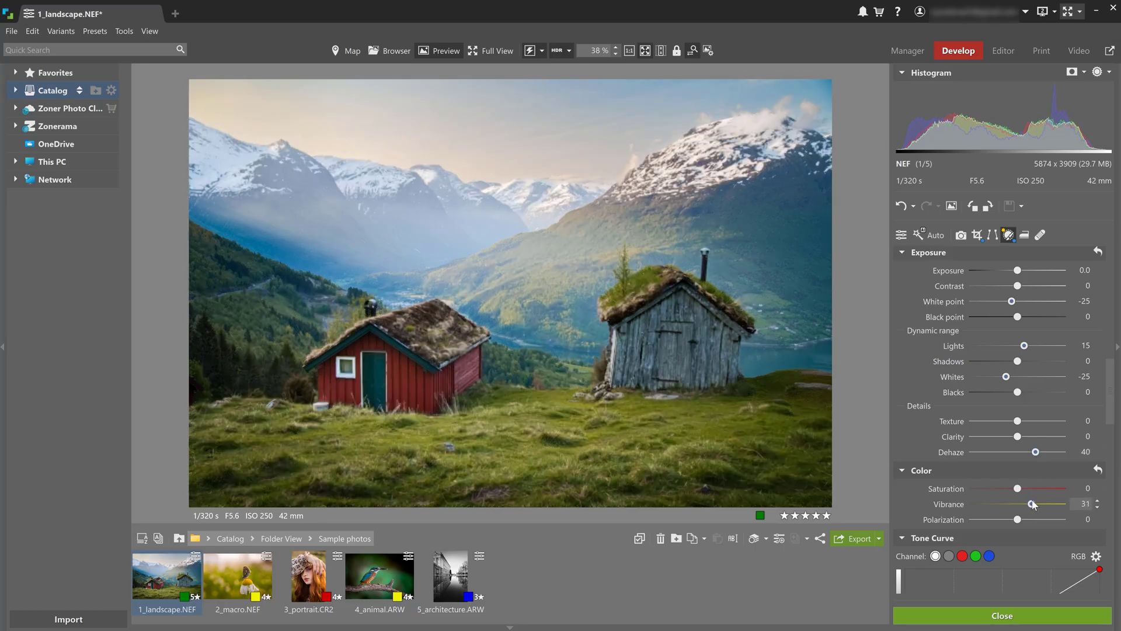
Leave masking and heal a small blemish in the foreground grass with the retouching tools.
{"action": "left_click", "coordinate": [1015, 614]}
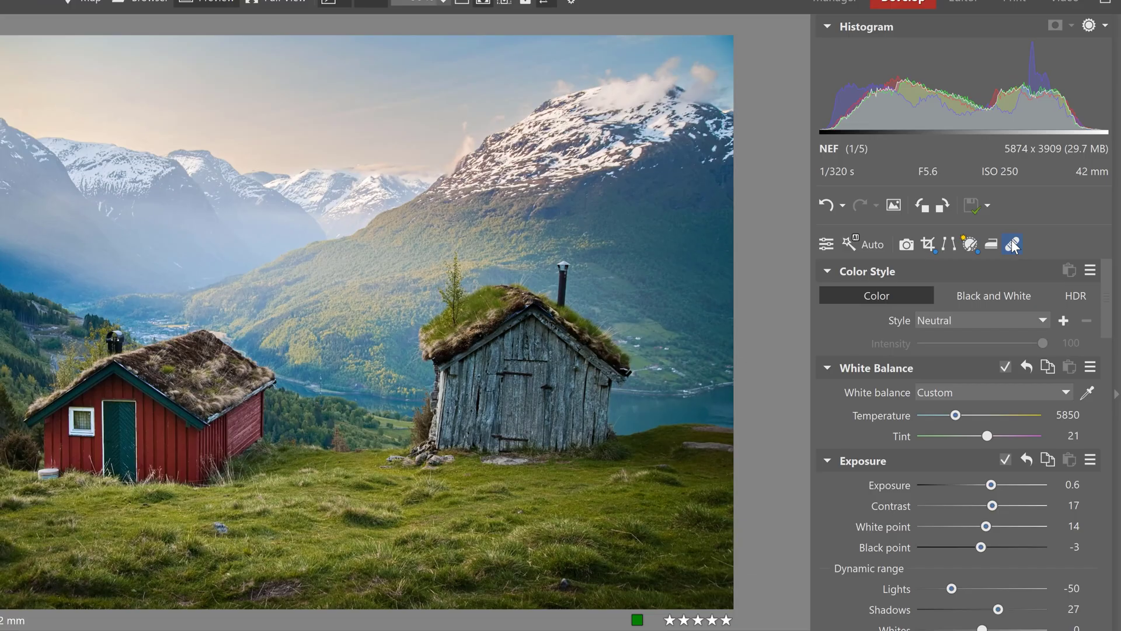
{"action": "left_click", "coordinate": [1039, 232]}
{"action": "left_click", "coordinate": [1004, 246]}
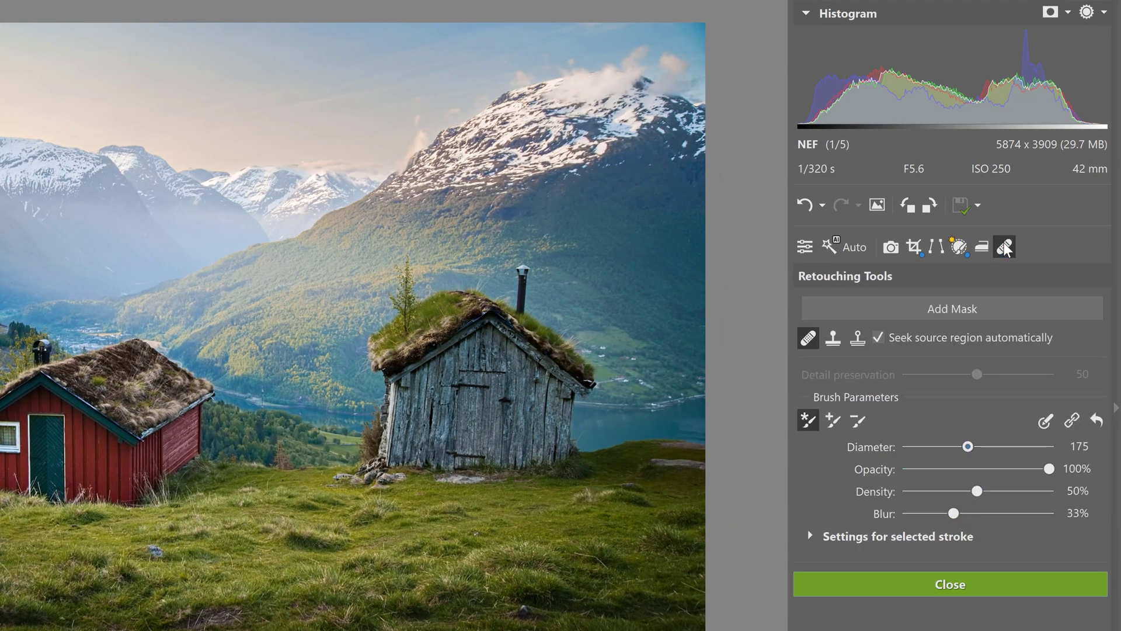
{"action": "scroll", "coordinate": [657, 488], "scroll_direction": "down", "scroll_amount": 4}
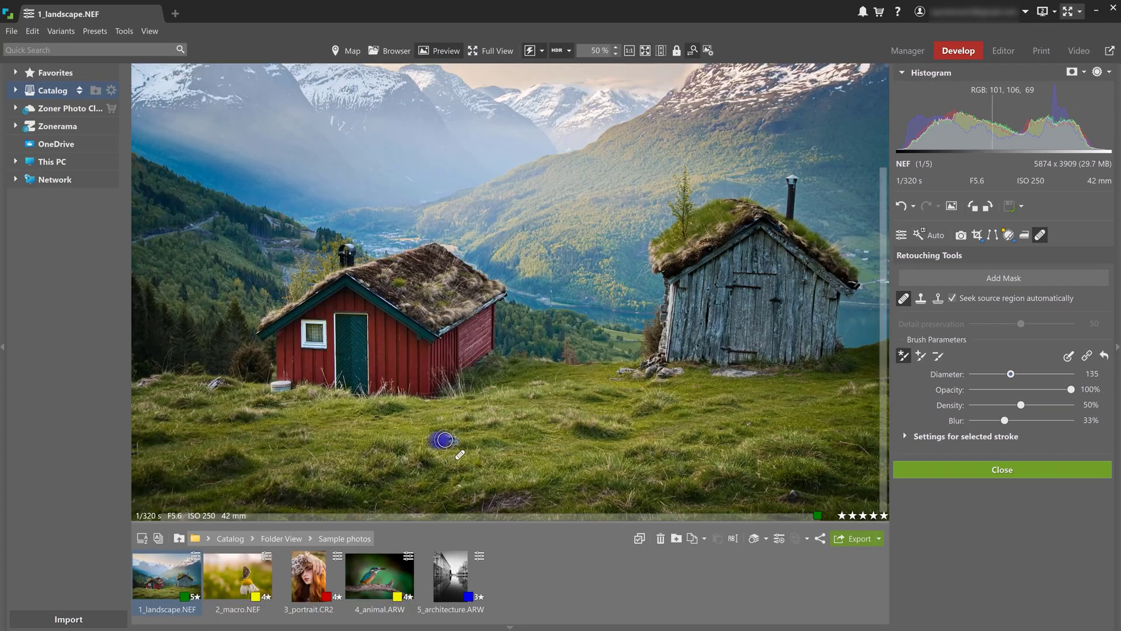
{"action": "left_click", "coordinate": [444, 440]}
{"action": "scroll", "coordinate": [535, 430], "scroll_direction": "up", "scroll_amount": 3}
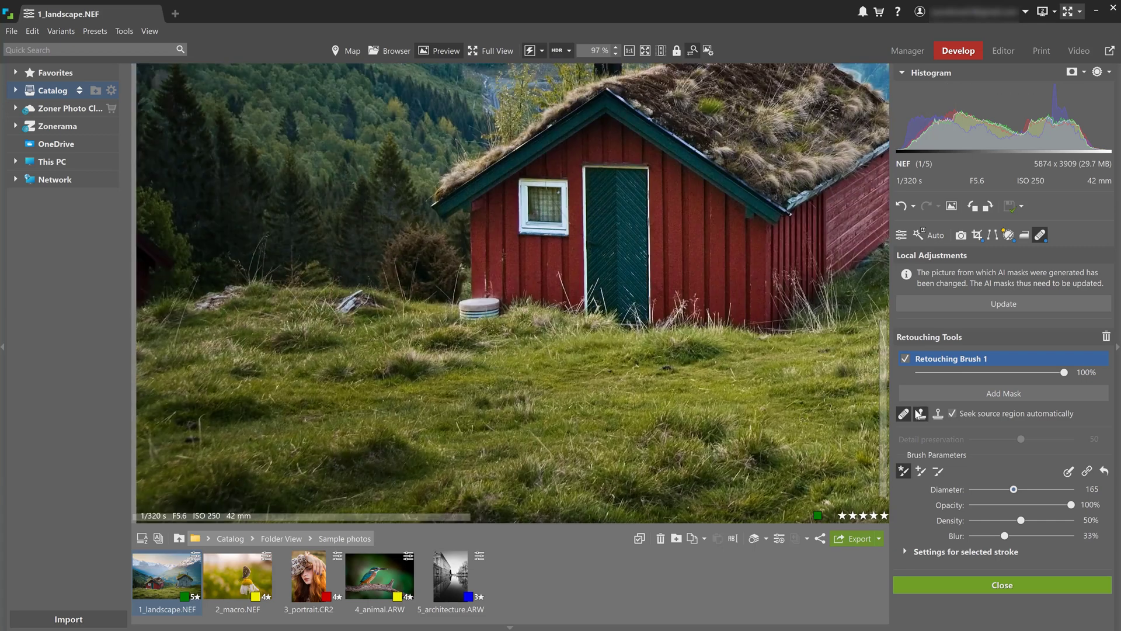
Clone over the white tank beside the red cabin's wall, then close retouching.
{"action": "left_click", "coordinate": [920, 413]}
{"action": "scroll", "coordinate": [469, 295], "scroll_direction": "up", "scroll_amount": 3}
{"action": "left_click", "coordinate": [499, 298]}
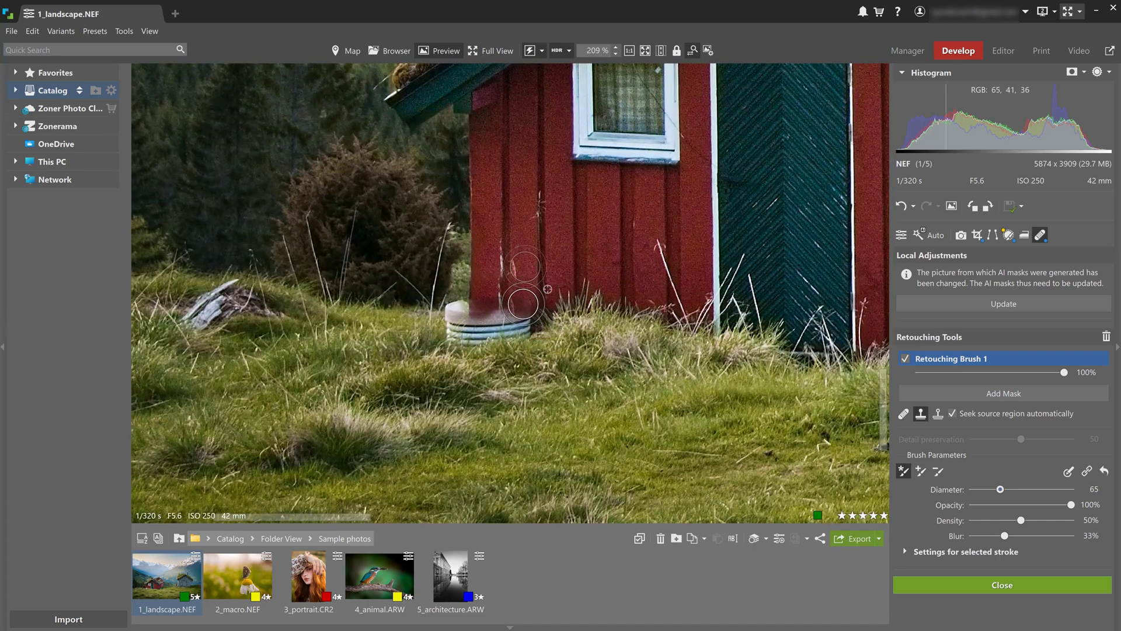
{"action": "left_click_drag", "start_coordinate": [565, 326], "coordinate": [458, 326]}
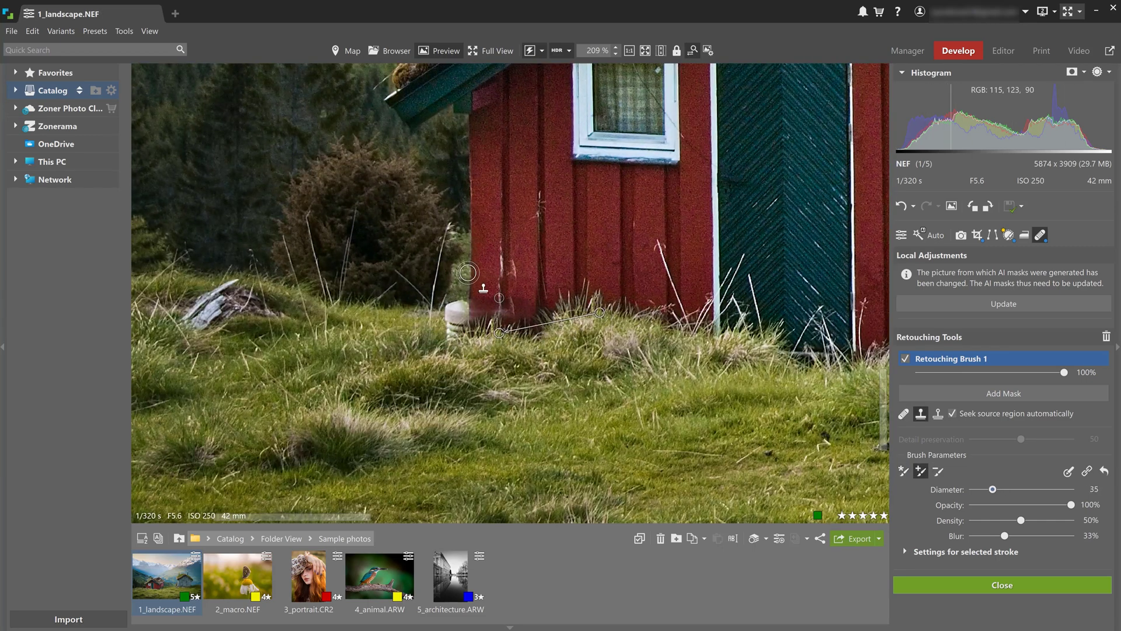
{"action": "scroll", "coordinate": [473, 304], "scroll_direction": "down", "scroll_amount": 1}
{"action": "key", "text": "ctrl+z"}
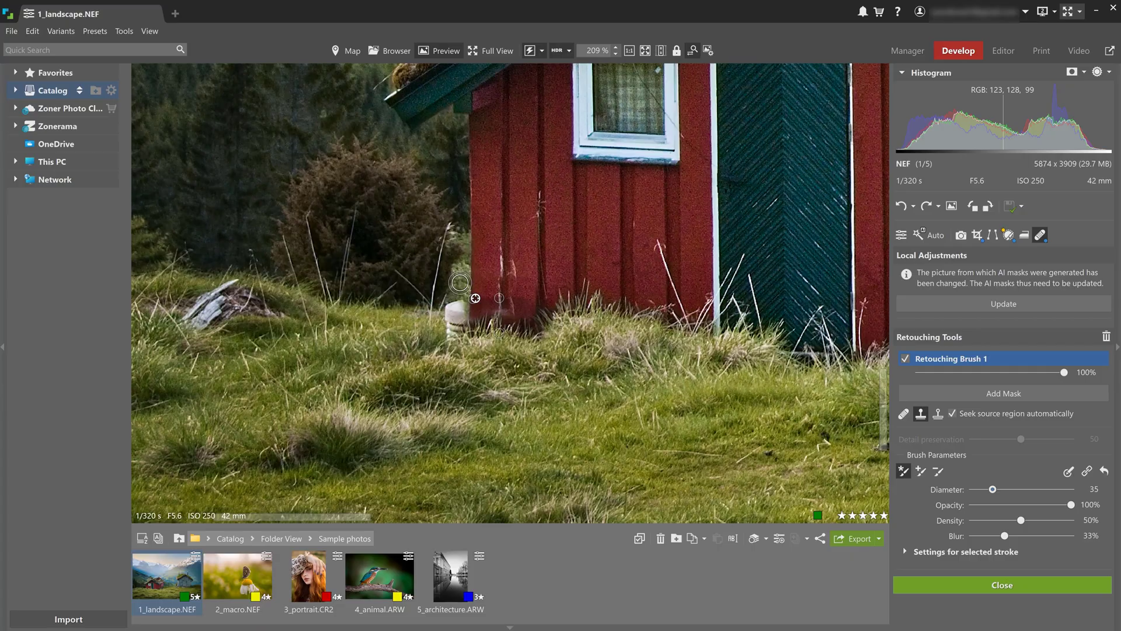
{"action": "left_click", "coordinate": [451, 329]}
{"action": "scroll", "coordinate": [456, 339], "scroll_direction": "down", "scroll_amount": 1}
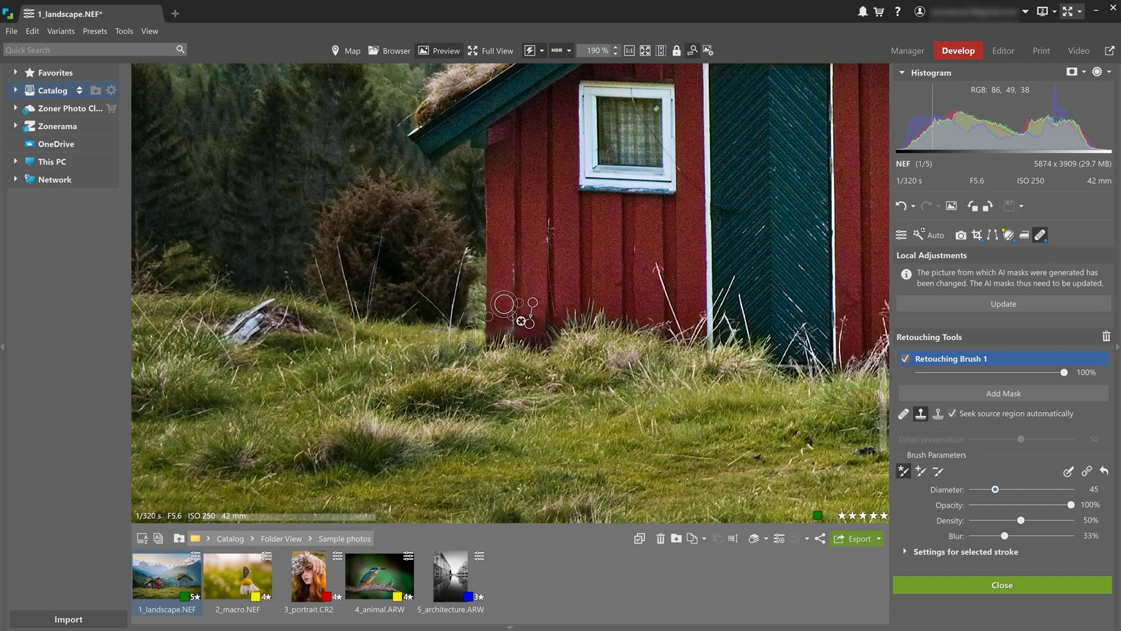
{"action": "scroll", "coordinate": [486, 329], "scroll_direction": "down", "scroll_amount": 5}
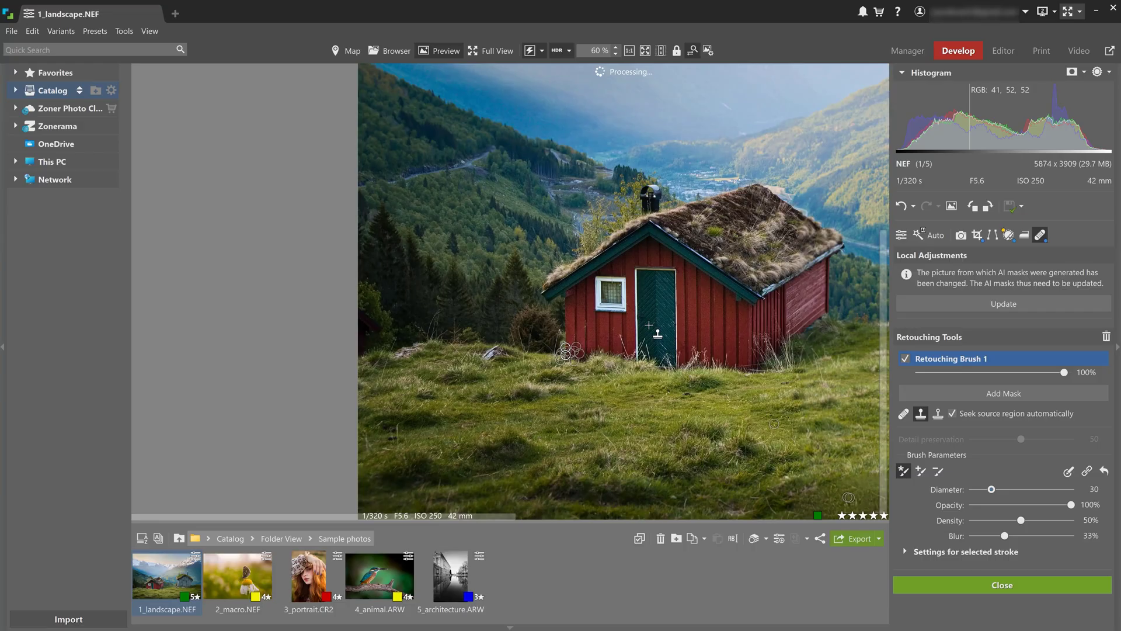
{"action": "left_click", "coordinate": [923, 583]}
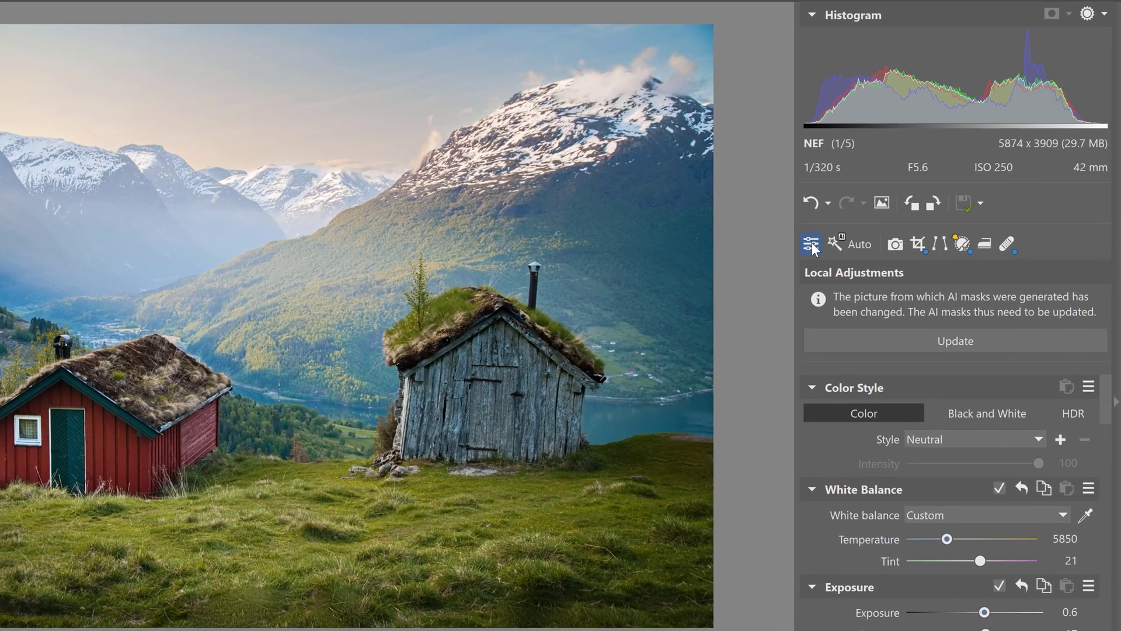
{"action": "left_click", "coordinate": [901, 235]}
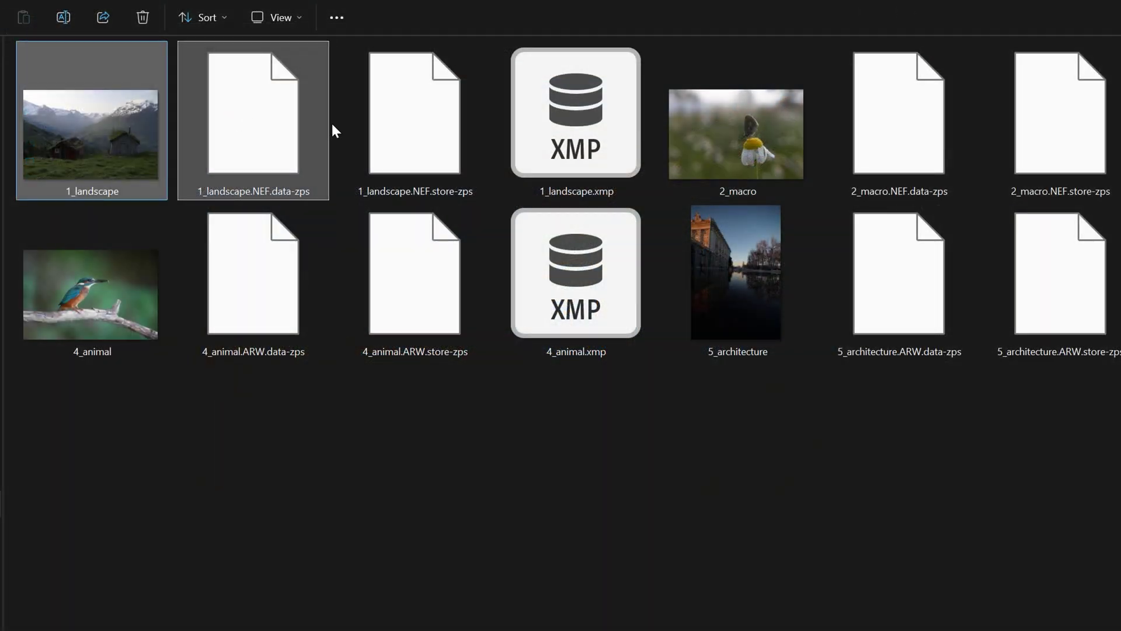
{"action": "left_click", "coordinate": [409, 128], "text": "ctrl"}
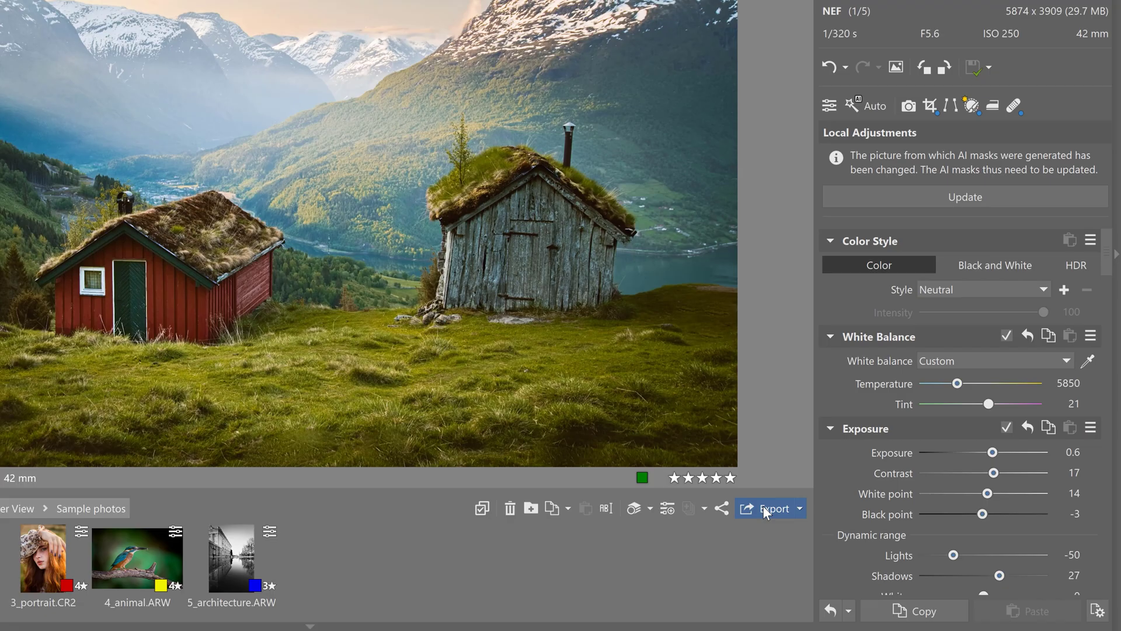
Export 1_landscape.NEF using the JPEG - Archival quality preset at quality 95.
{"action": "left_click", "coordinate": [763, 505]}
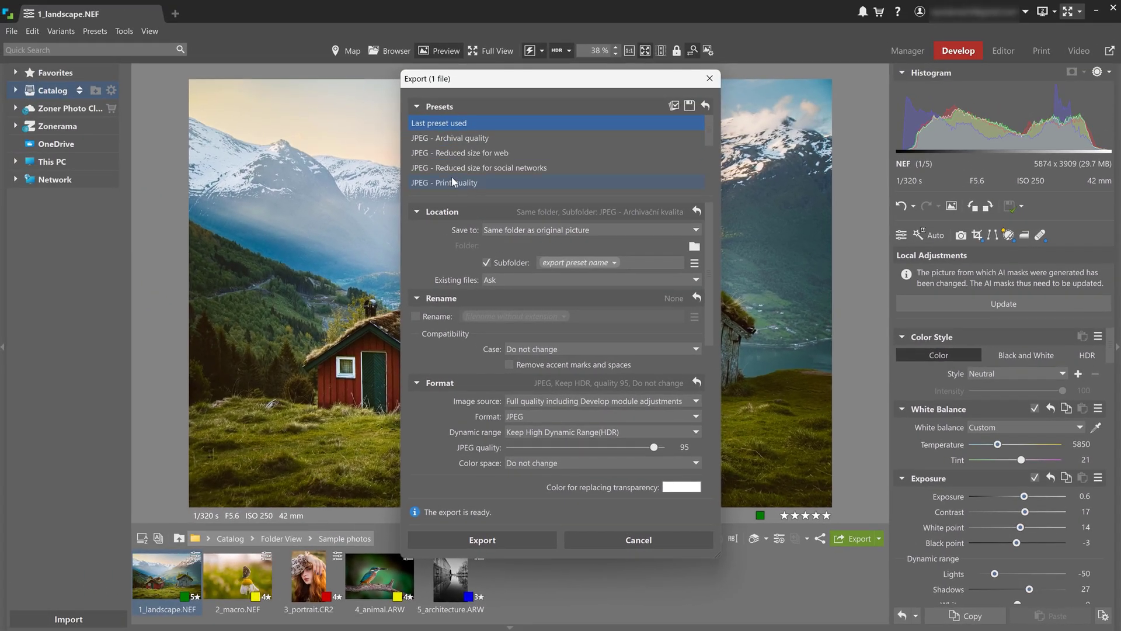
{"action": "left_click", "coordinate": [521, 536]}
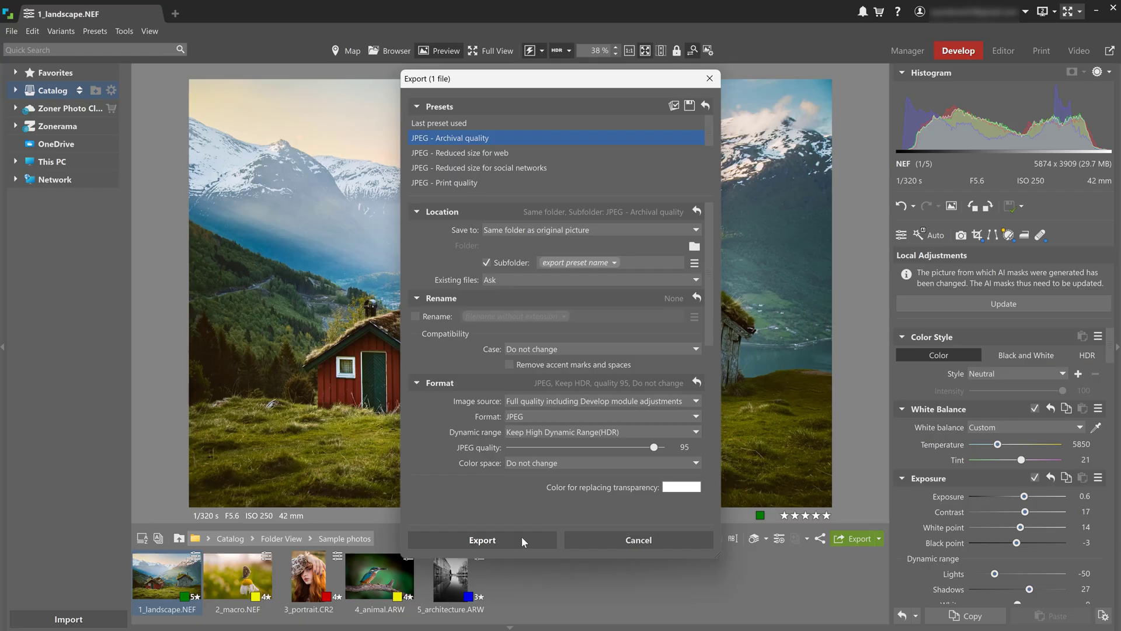